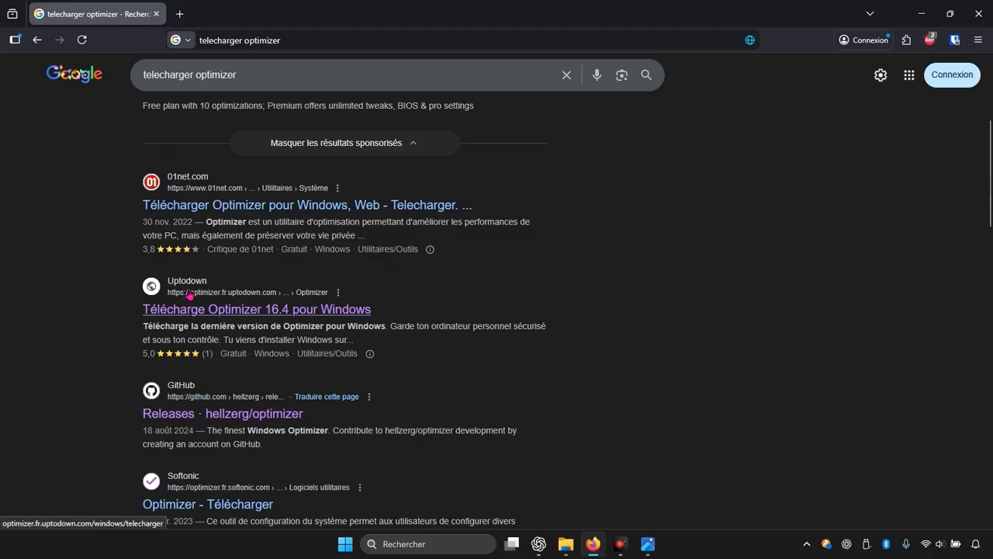
Step: Open the Uptodown page for Optimizer 16.4 and download the program
left_click(204, 317)
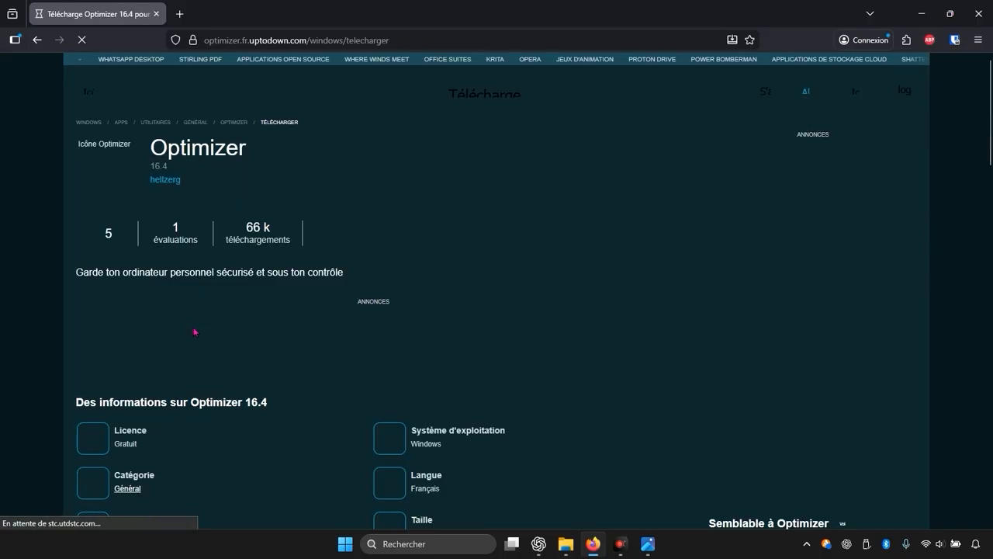
scroll(265, 199, "down", 10)
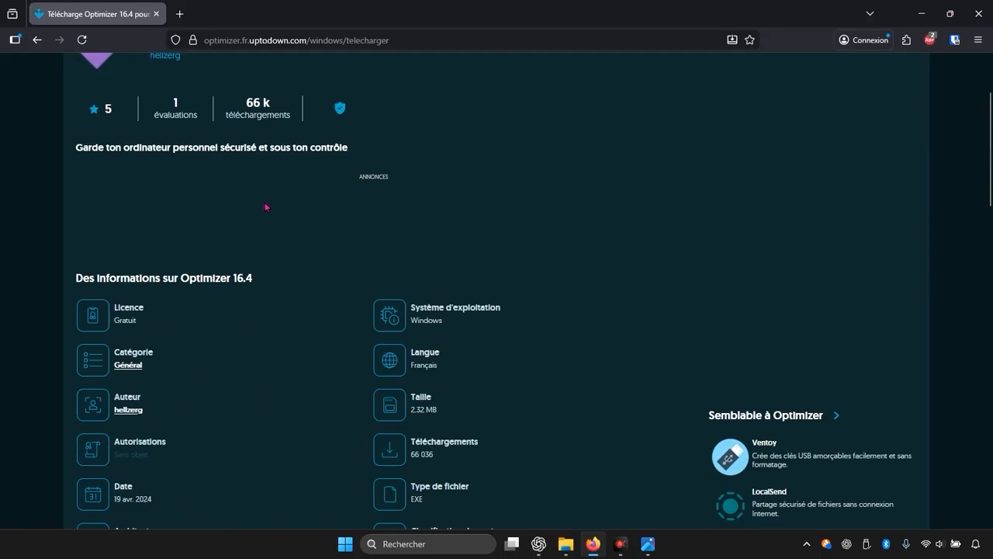
scroll(268, 207, "down", 1)
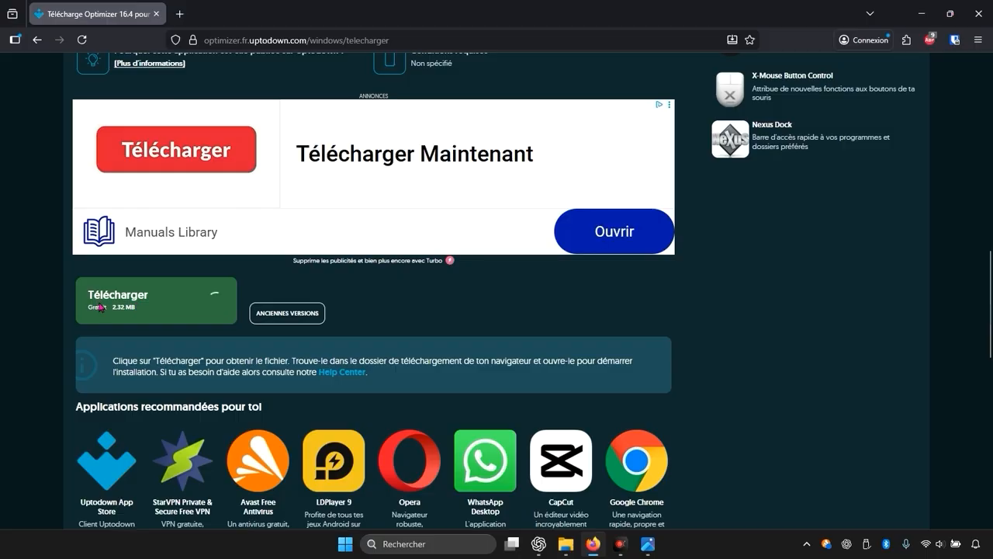
left_click(144, 309)
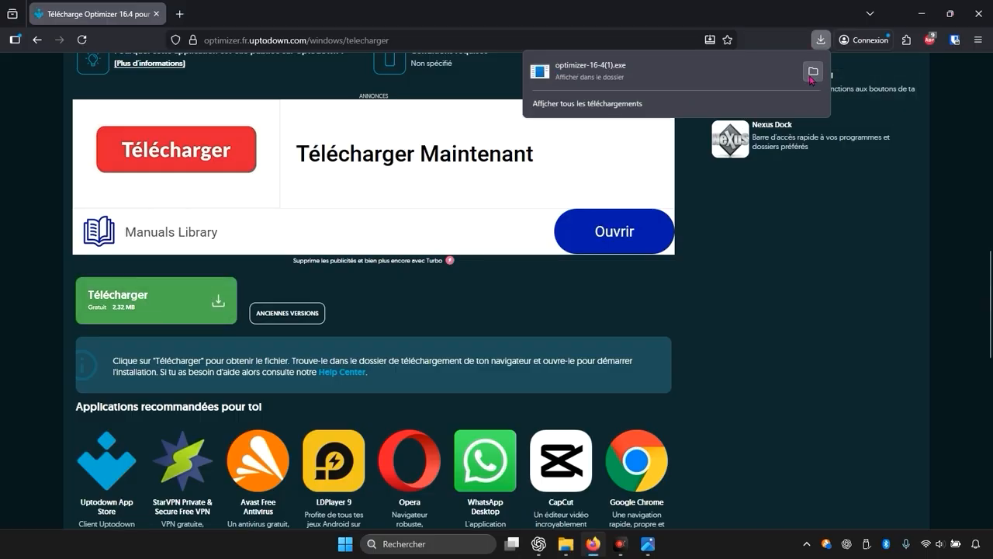
Step: Run the downloaded optimizer-16-4(1).exe from the downloads folder and minimize the file explorer and browser windows
left_click(813, 71)
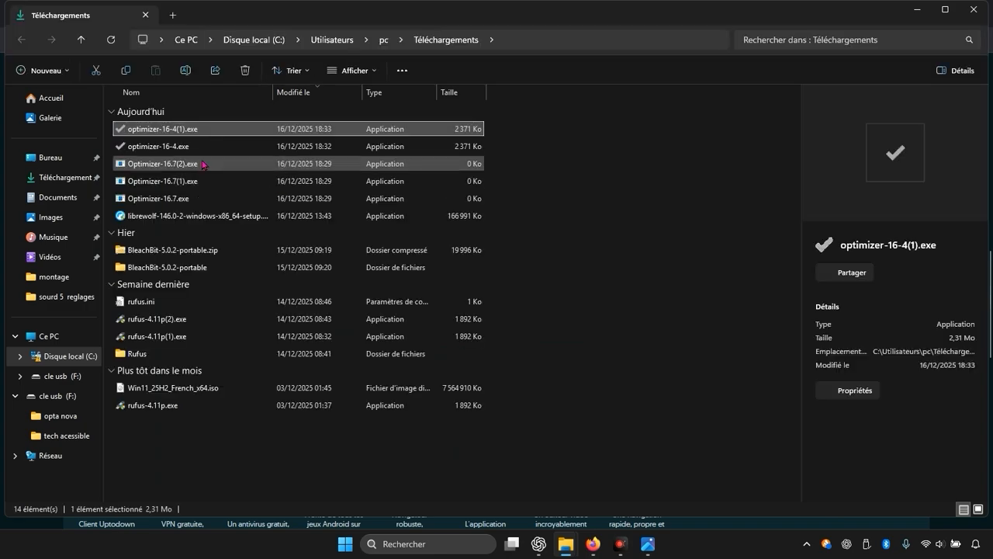
double_click(191, 132)
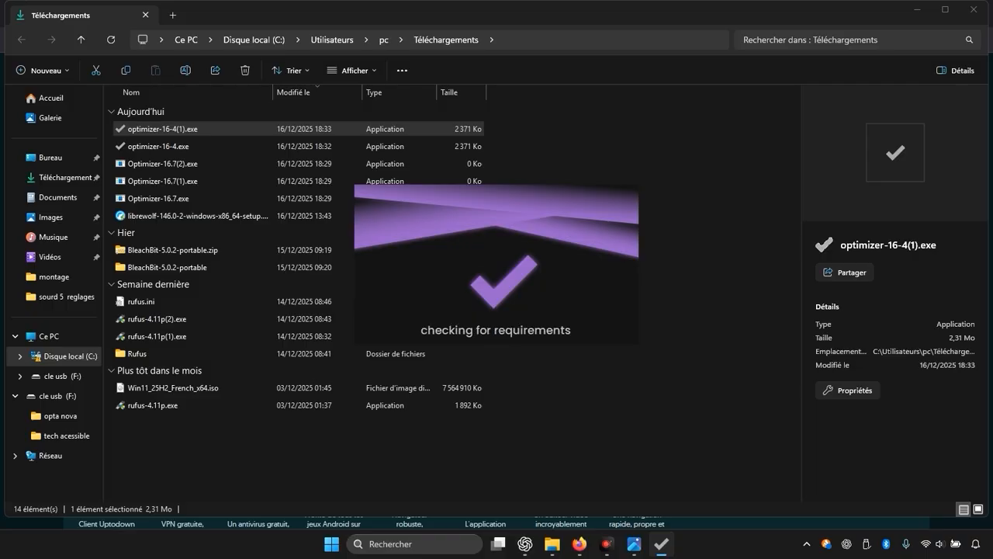
left_click(918, 10)
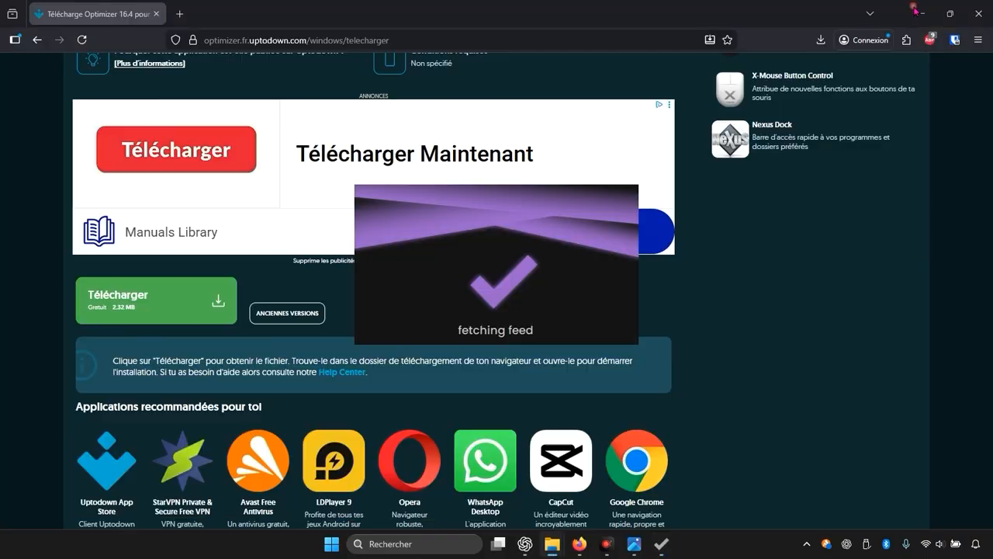
left_click(925, 7)
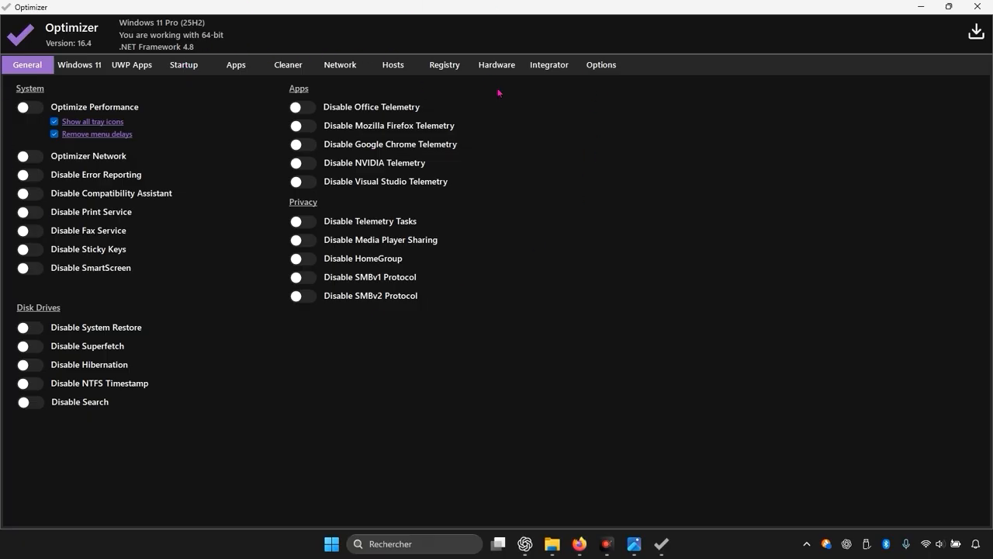
Step: Set the Optimizer interface language to Français and show the Universel settings
left_click(598, 66)
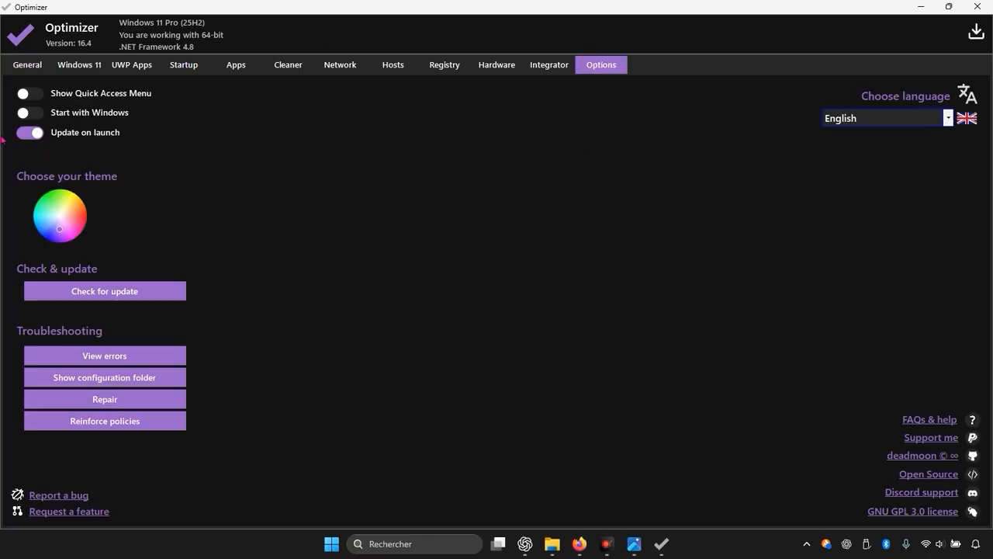
left_click(897, 119)
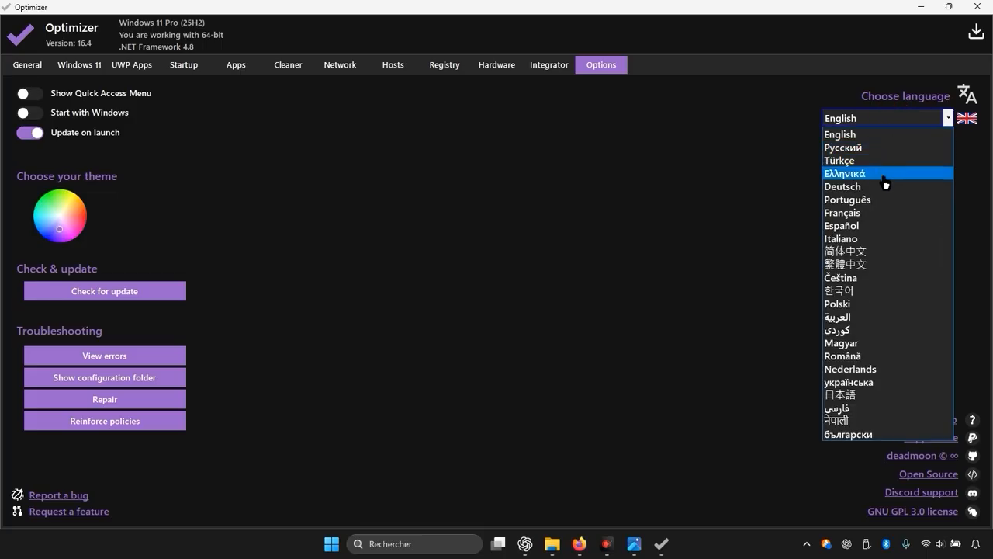
left_click(882, 212)
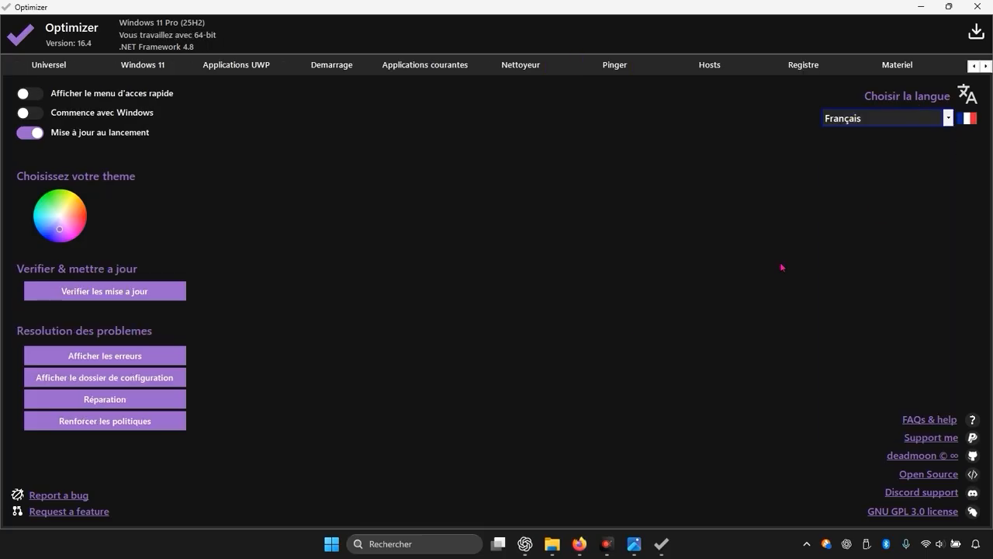
left_click(58, 65)
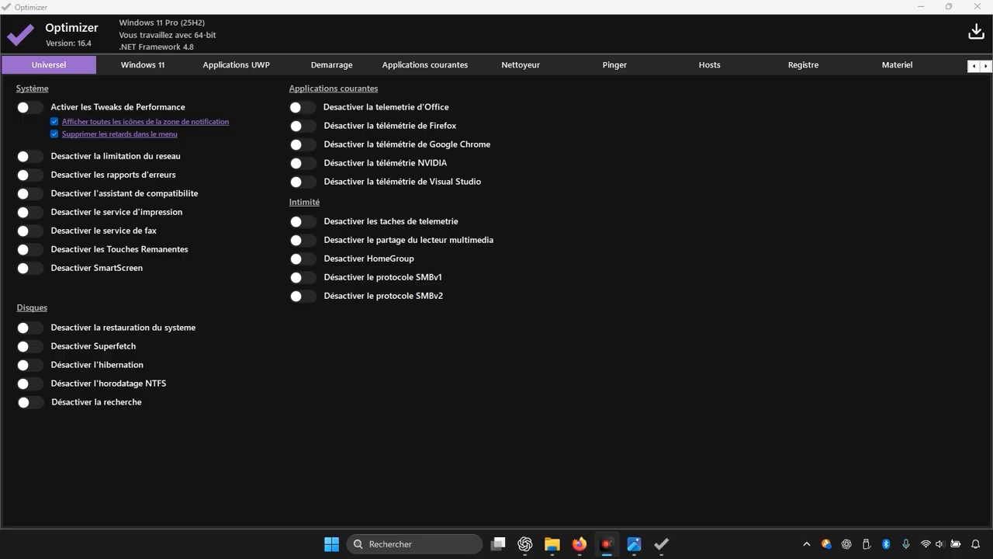
Step: Minimize Optimizer, find and open Créer un point de restauration in Windows, and move the recorder window off the dialog
left_click(608, 544)
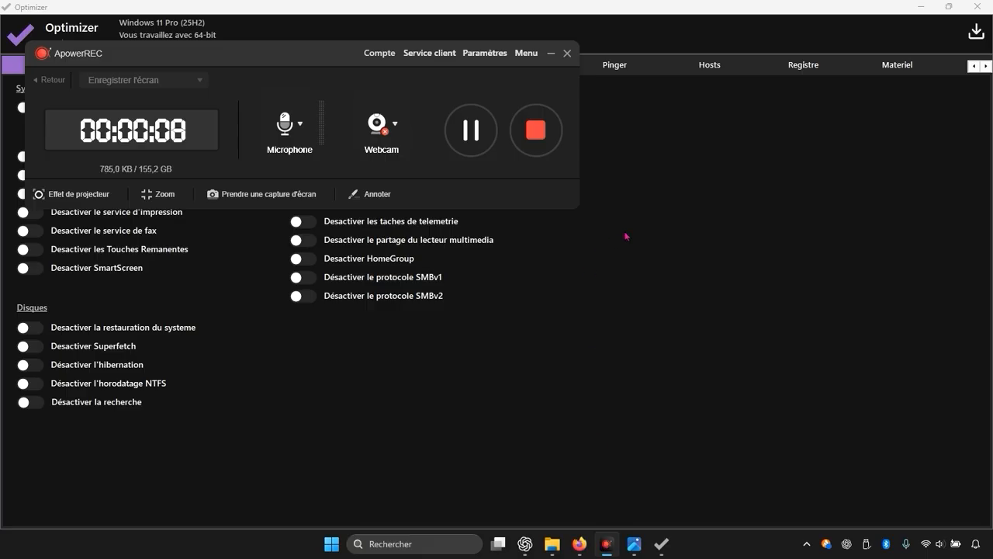
left_click(921, 7)
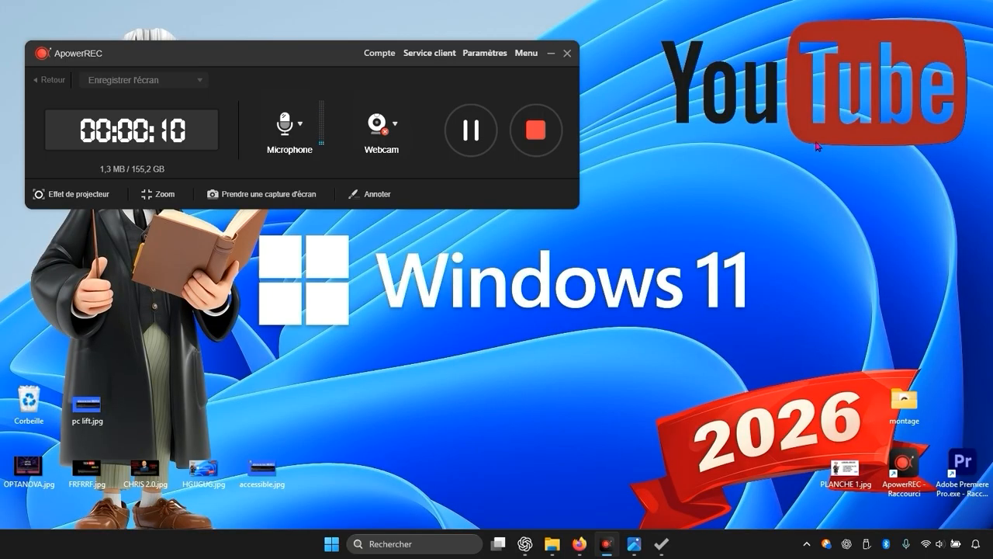
left_click(429, 545)
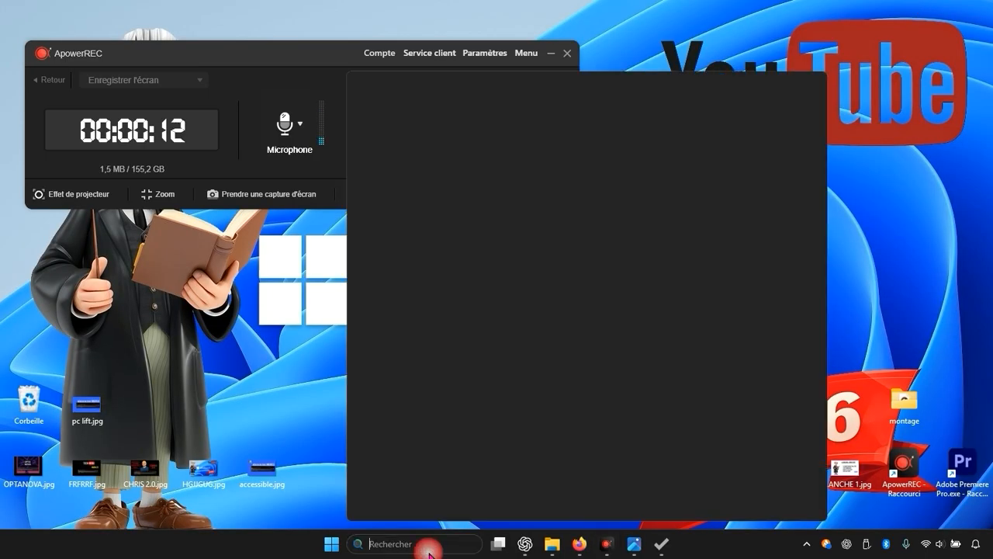
type("cre")
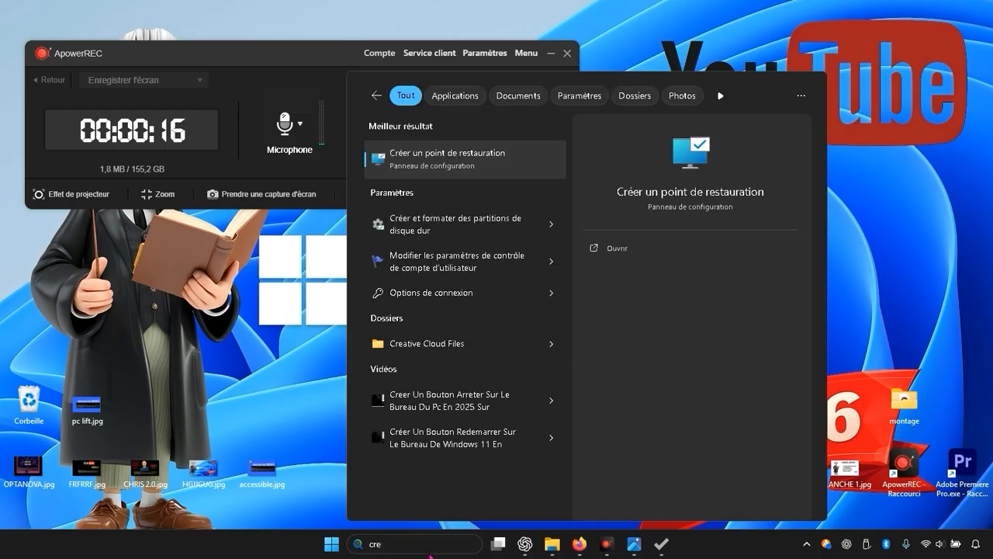
left_click(479, 164)
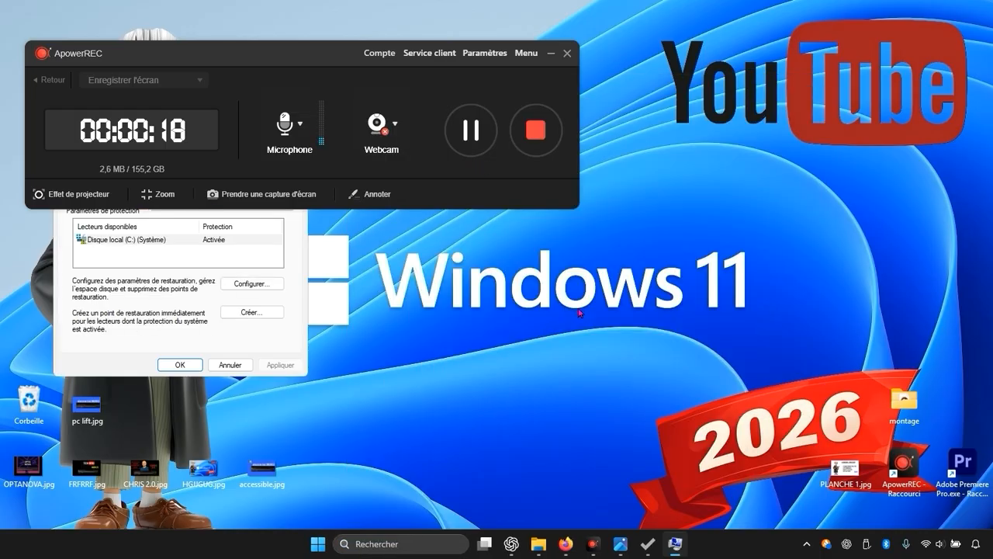
left_click_drag(255, 80, 653, 52)
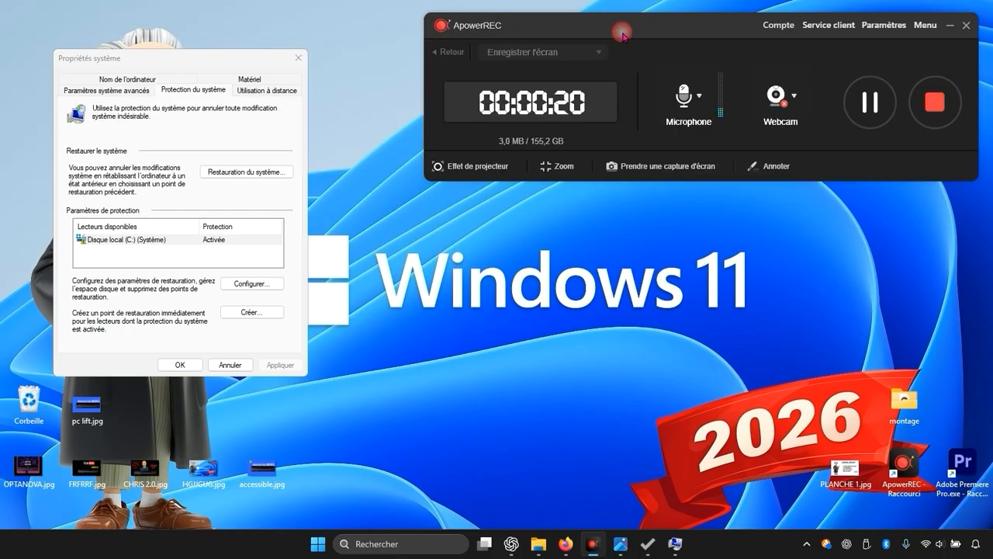
left_click(251, 312)
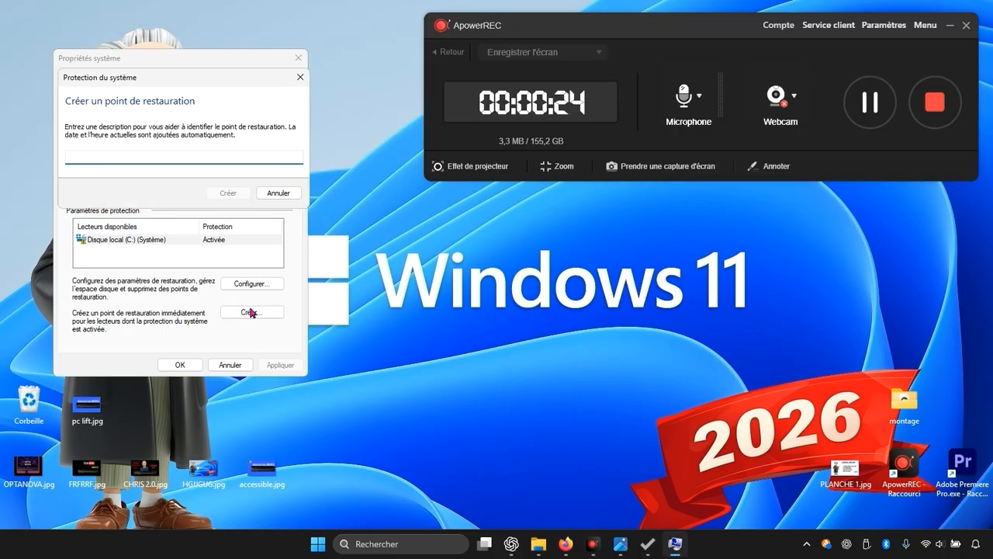
left_click(301, 77)
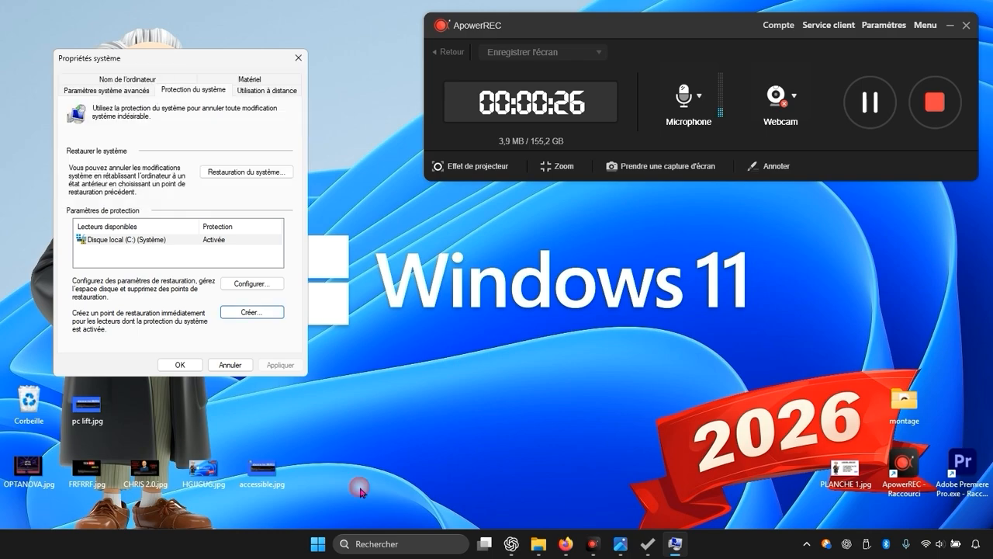
key("Return")
type("r")
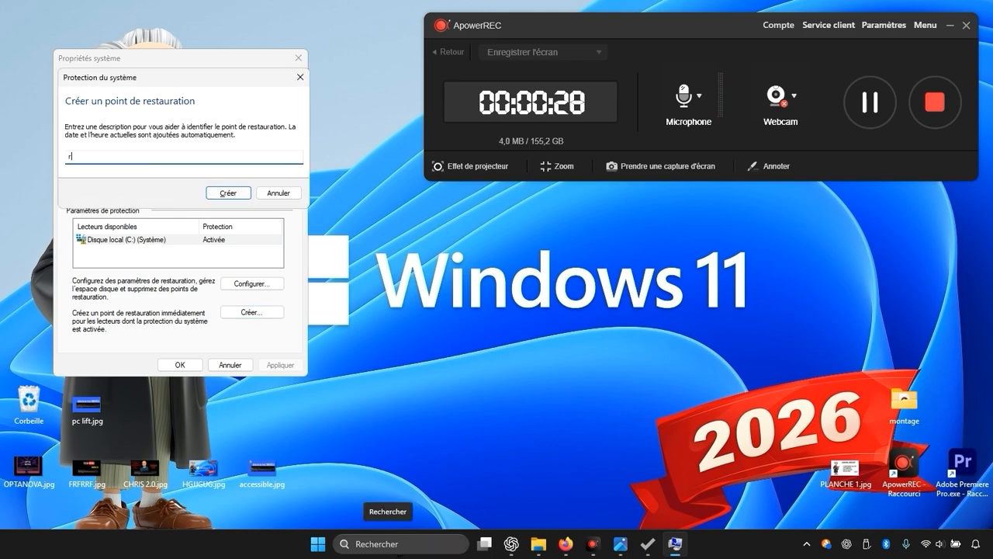
type("eer")
left_click(301, 76)
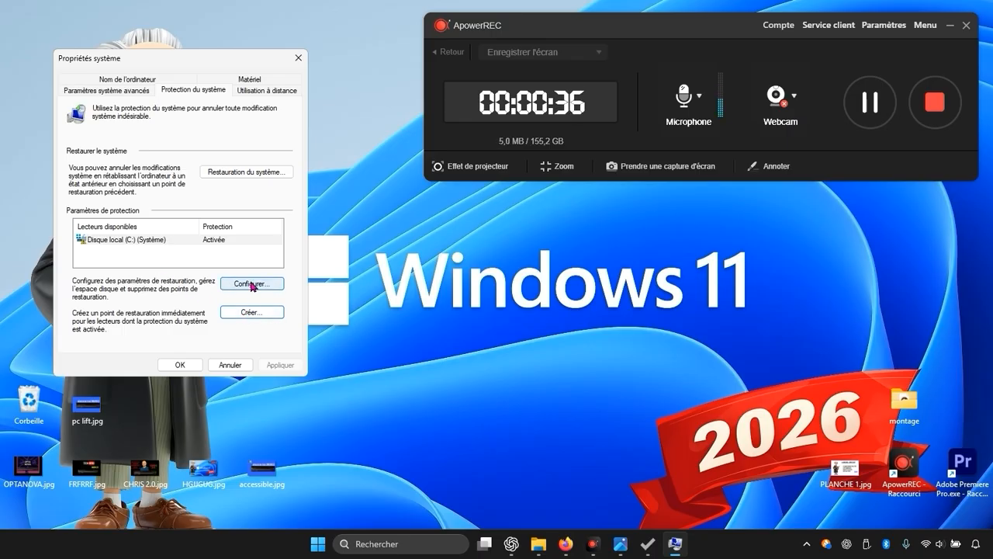
Step: Confirm system protection as enabled for drive C:, create a restore point described "oprimiz", and close the system properties
left_click(253, 284)
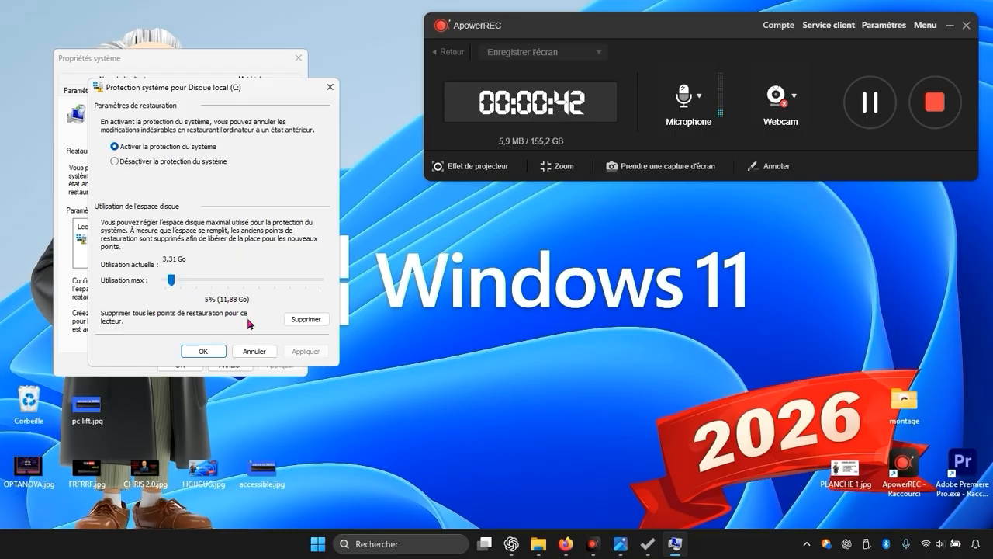
left_click(194, 351)
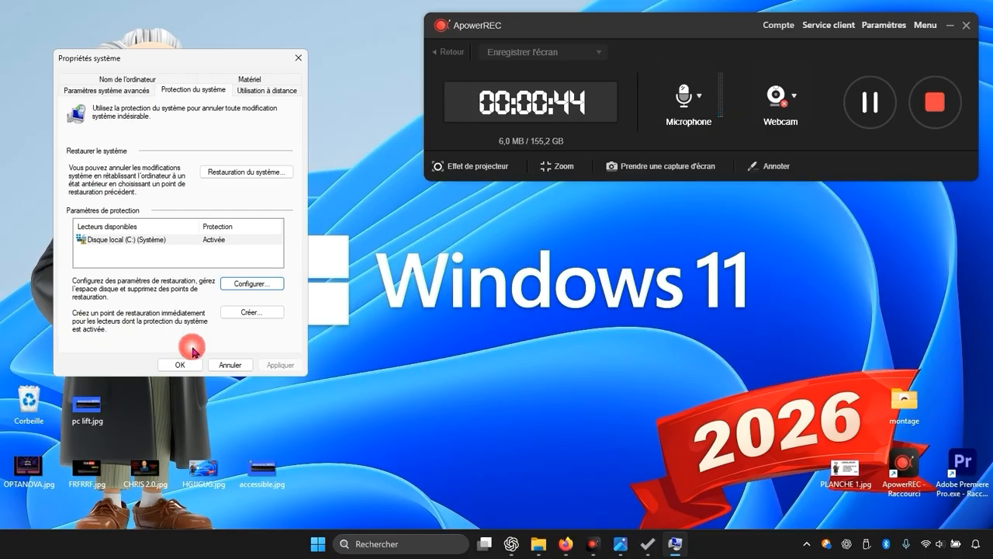
left_click(234, 314)
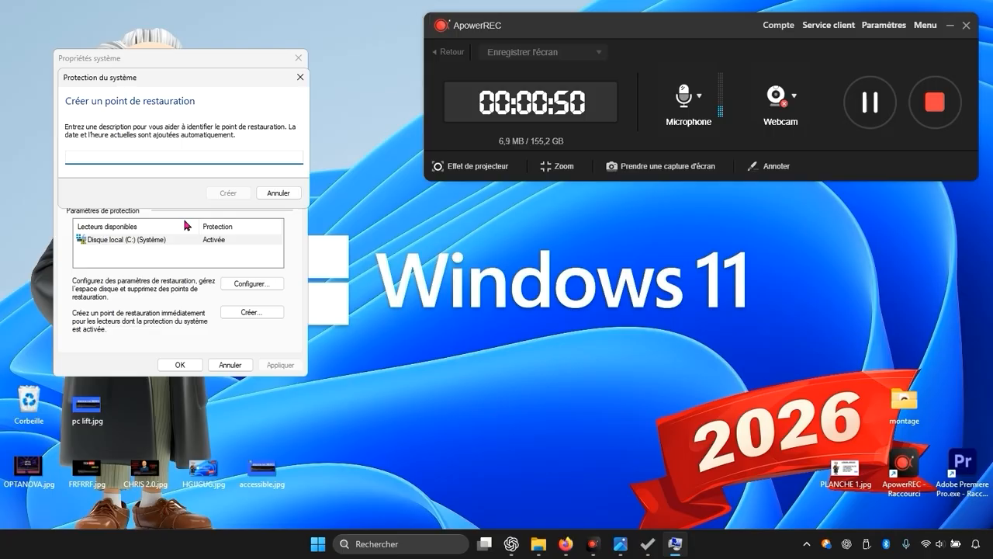
type("opr")
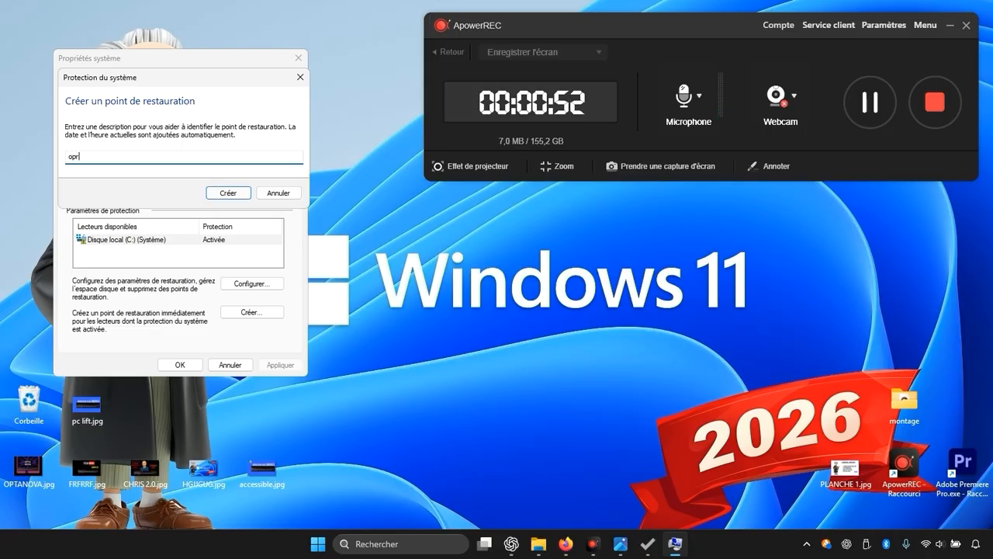
type("imize")
left_click(228, 192)
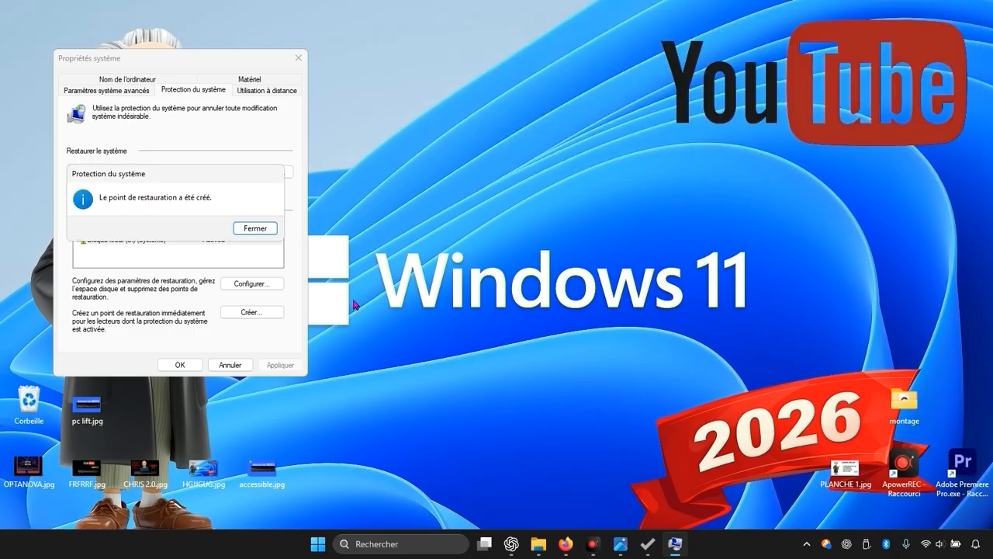
left_click(252, 230)
left_click(198, 372)
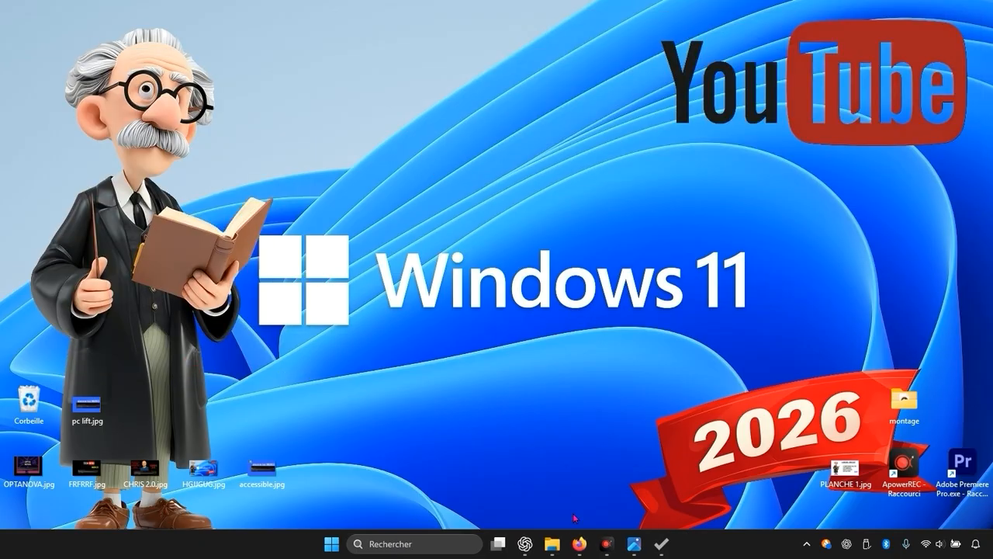
Step: Switch back to Optimizer and turn on Activer les Tweaks de Performance
left_click(659, 544)
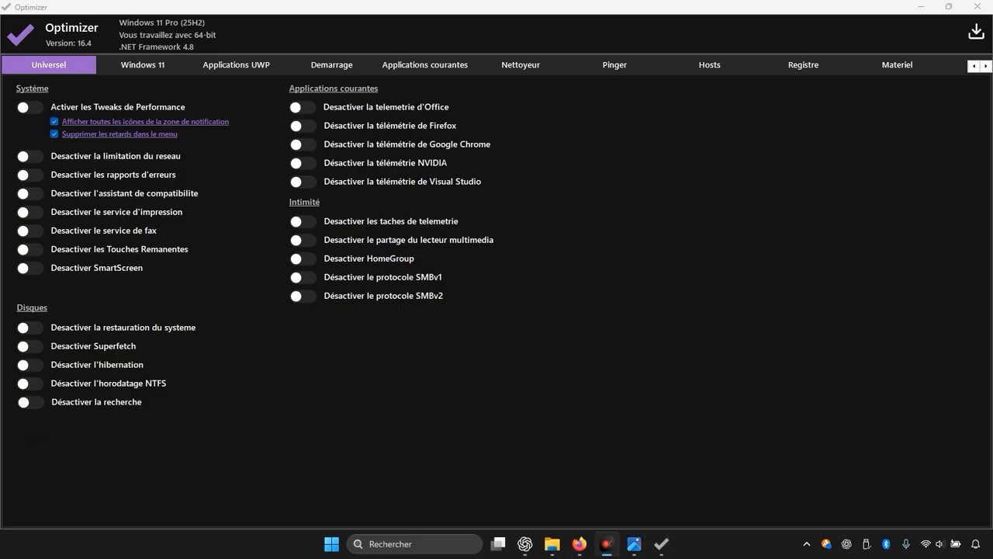
left_click(38, 107)
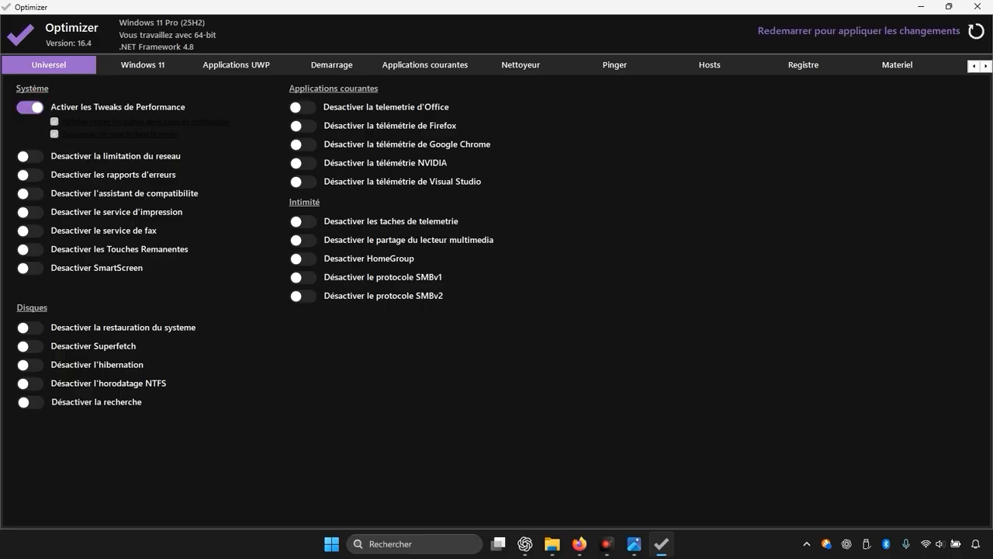
left_click(29, 106)
left_click(30, 106)
Step: Disable network throttling, error reports, the compatibility assistant, the fax service, Sticky Keys and Superfetch
left_click(35, 152)
left_click(34, 175)
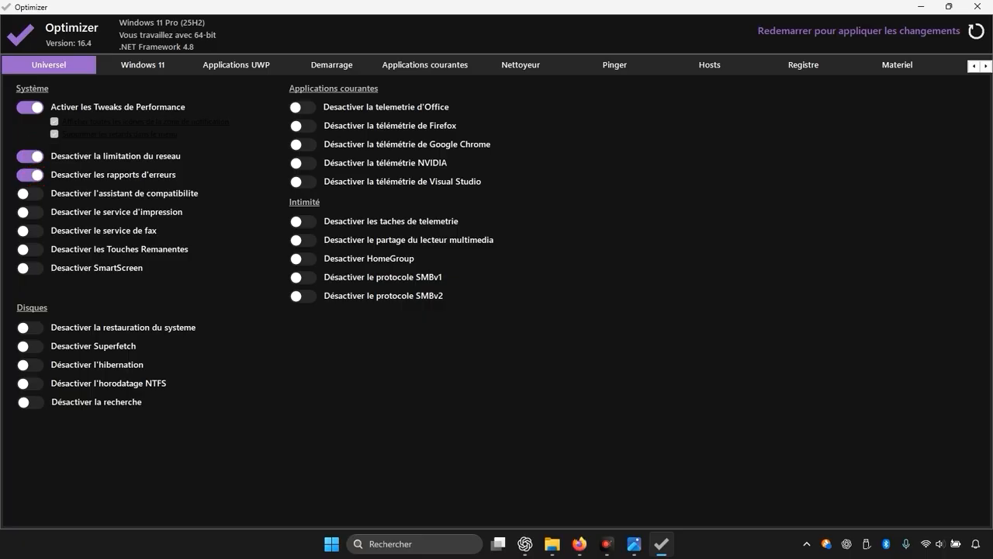
left_click(34, 193)
left_click(32, 230)
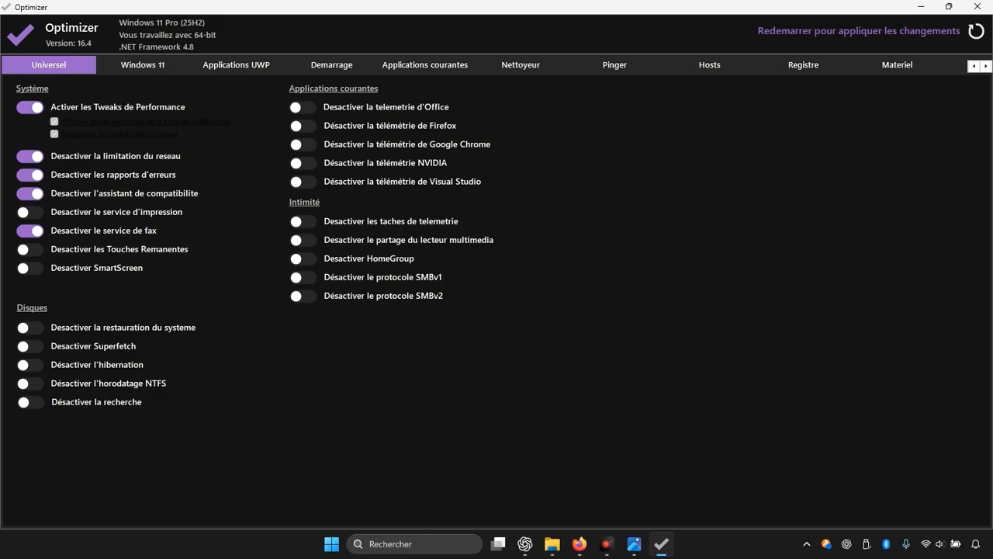
left_click(31, 249)
left_click(31, 346)
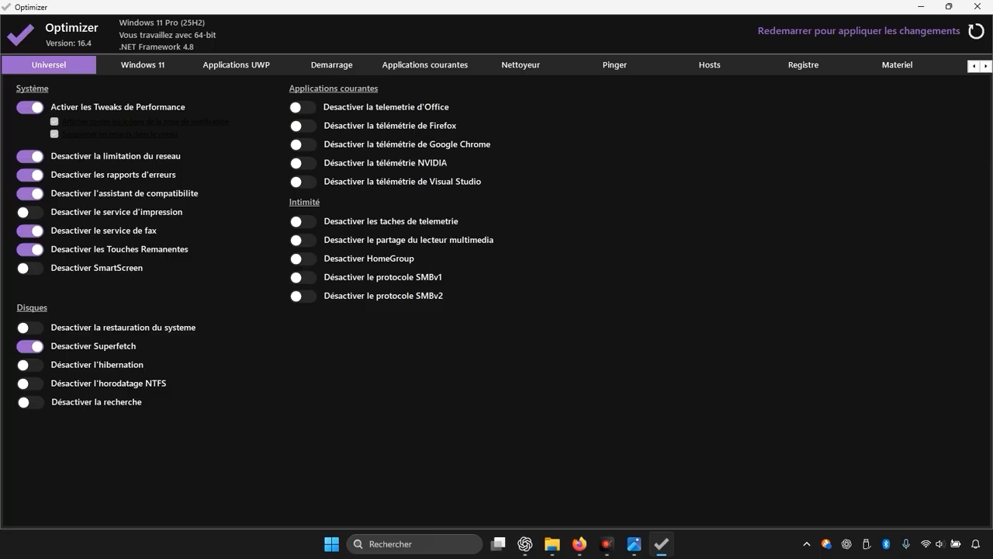
Step: Disable telemetry for Office, Firefox, Google Chrome, NVIDIA and Visual Studio
left_click(301, 109)
left_click(303, 126)
left_click(305, 145)
left_click(304, 164)
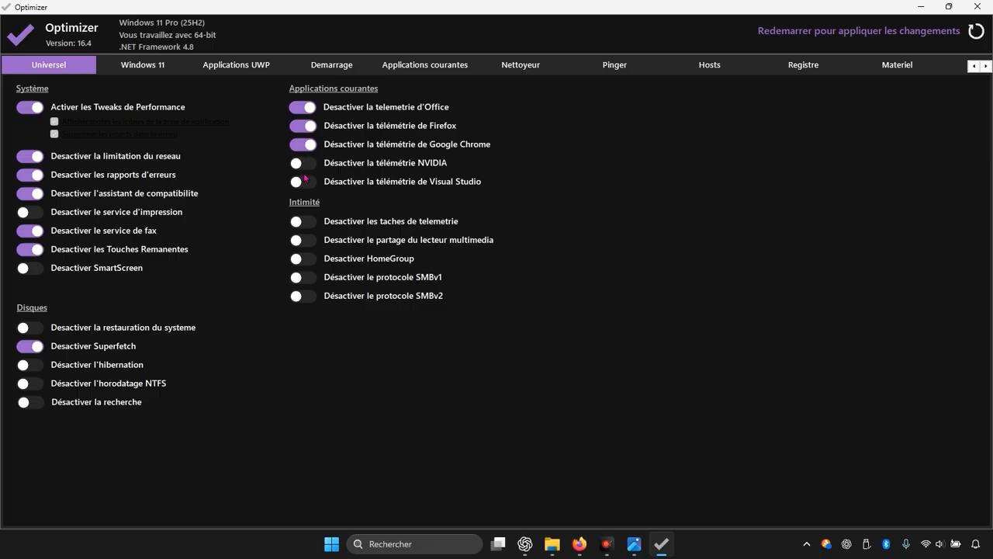
left_click(307, 183)
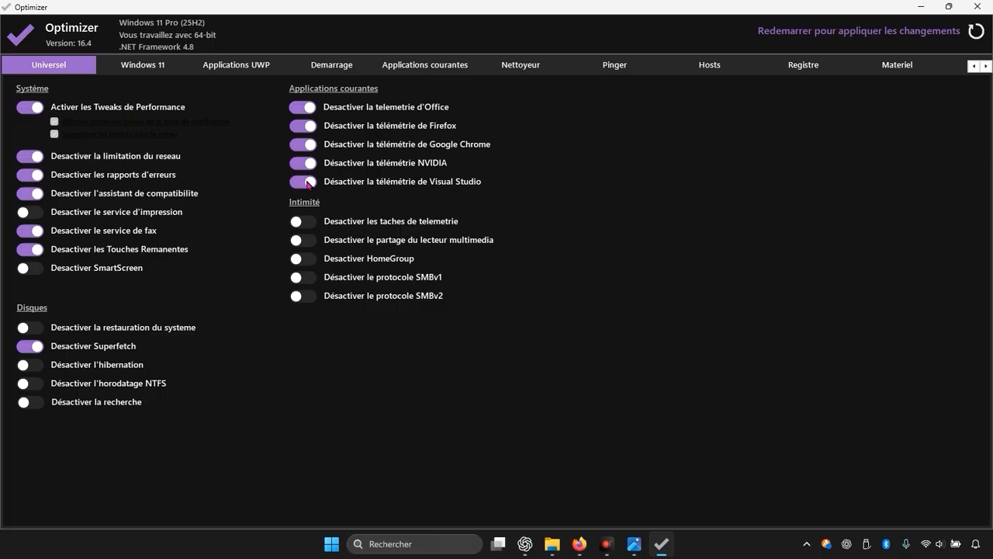
Step: Disable telemetry tasks, HomeGroup and the SMBv1 protocol in the Intimité settings
left_click(307, 233)
left_click(305, 224)
left_click(309, 262)
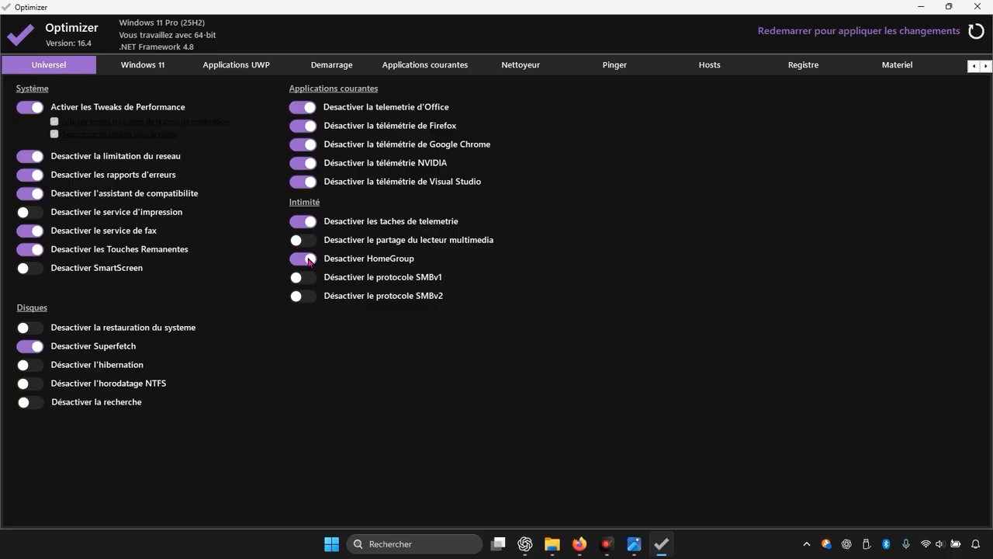
left_click(310, 281)
Step: In the Nettoyeur, select Windows temporary files, error reports and emptying the recycle bin for cleaning
left_click(520, 67)
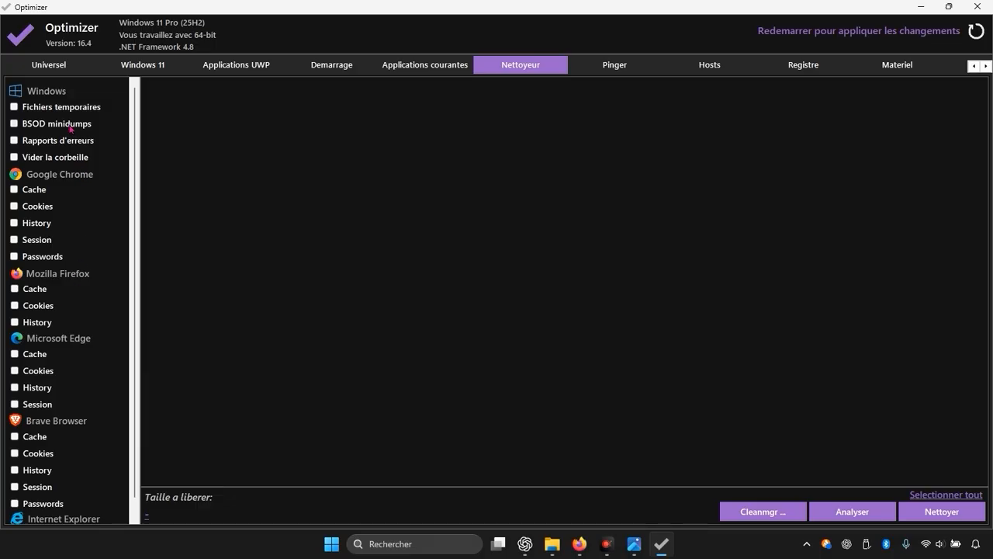
left_click(11, 111)
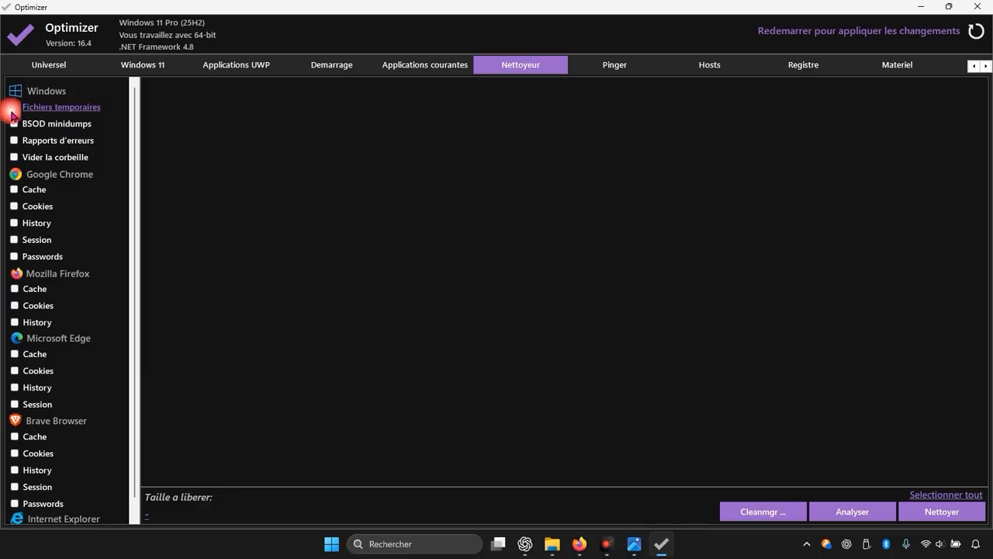
left_click(13, 141)
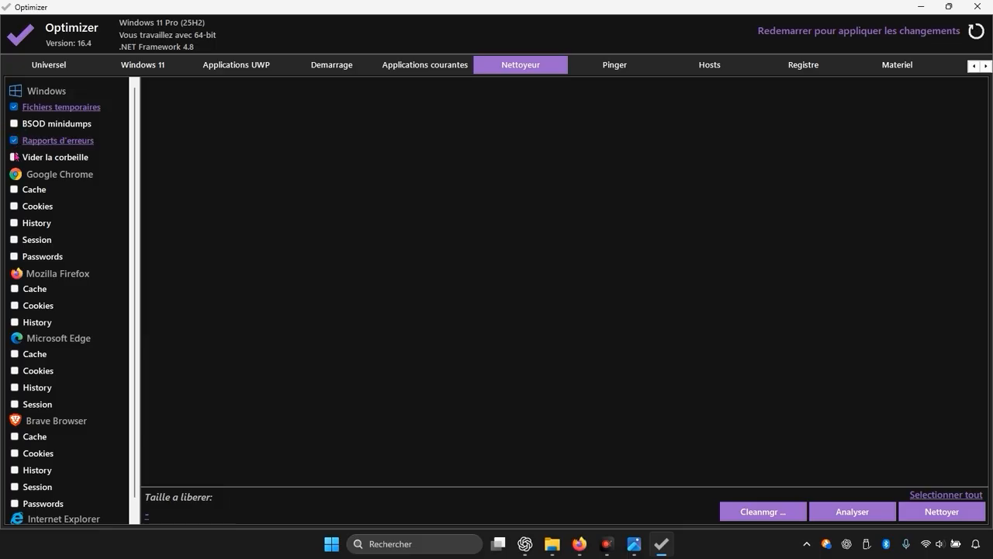
left_click(13, 157)
Step: Select Google Chrome's Cache, History and Session for cleaning, leaving Cookies and Passwords out
scroll(53, 273, "down", 1)
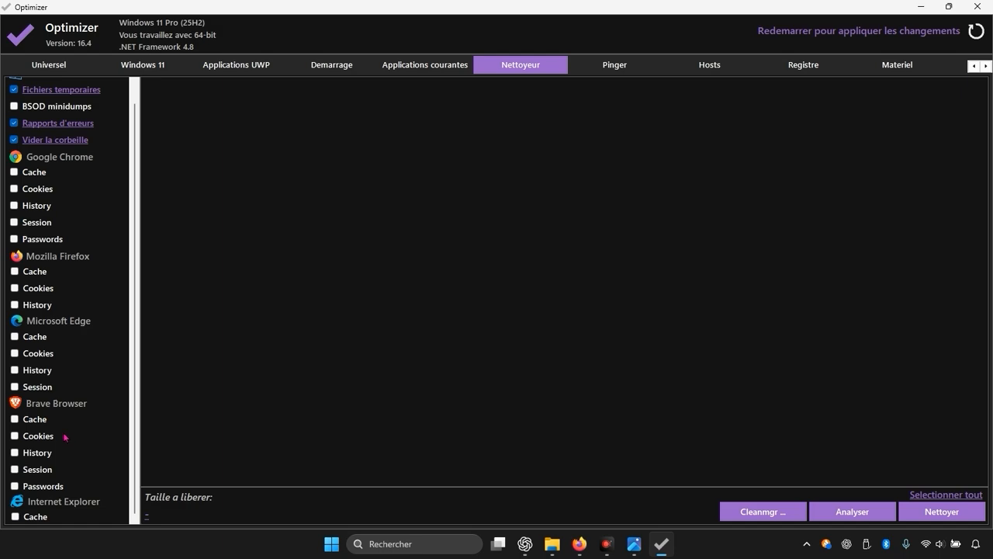
scroll(65, 439, "up", 1)
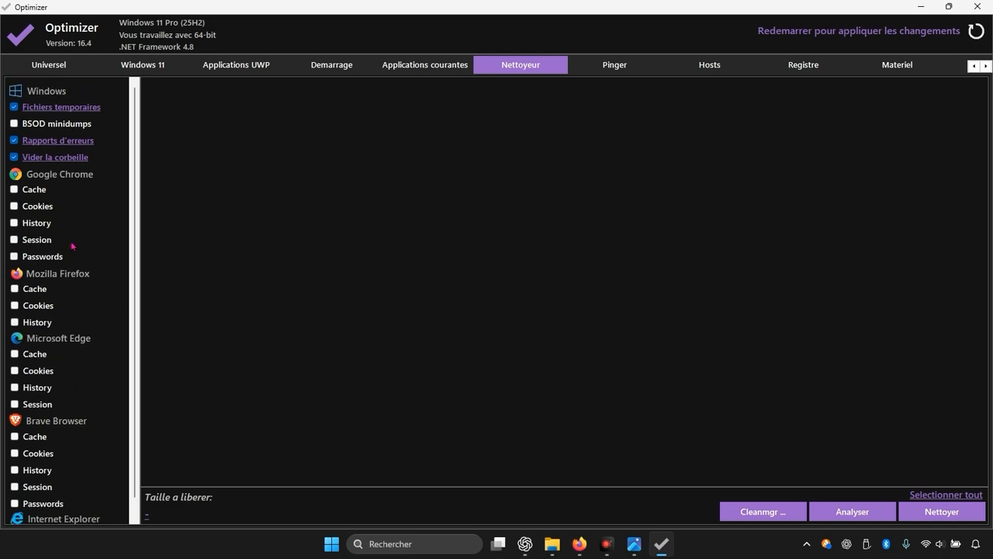
left_click(38, 191)
left_click(41, 216)
left_click(26, 225)
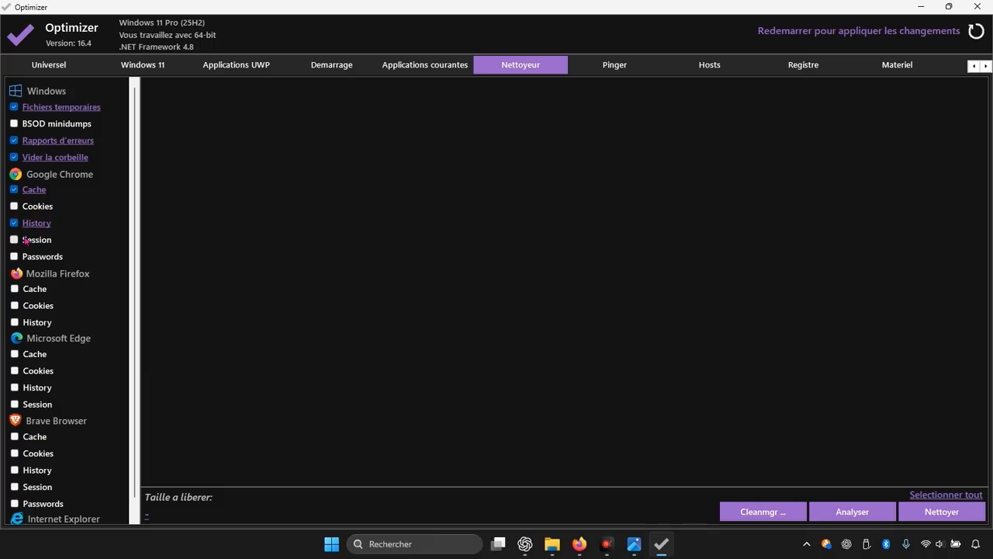
left_click(26, 241)
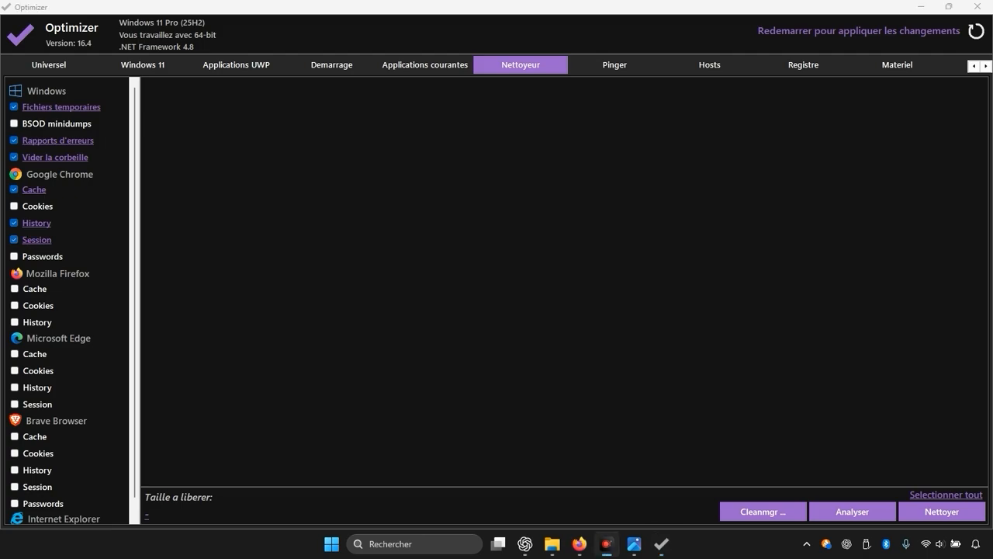
Step: In the Windows 11 system settings, disable My People, enable Long Paths, remove Cast to Device and restore the classic photo viewer
left_click(155, 63)
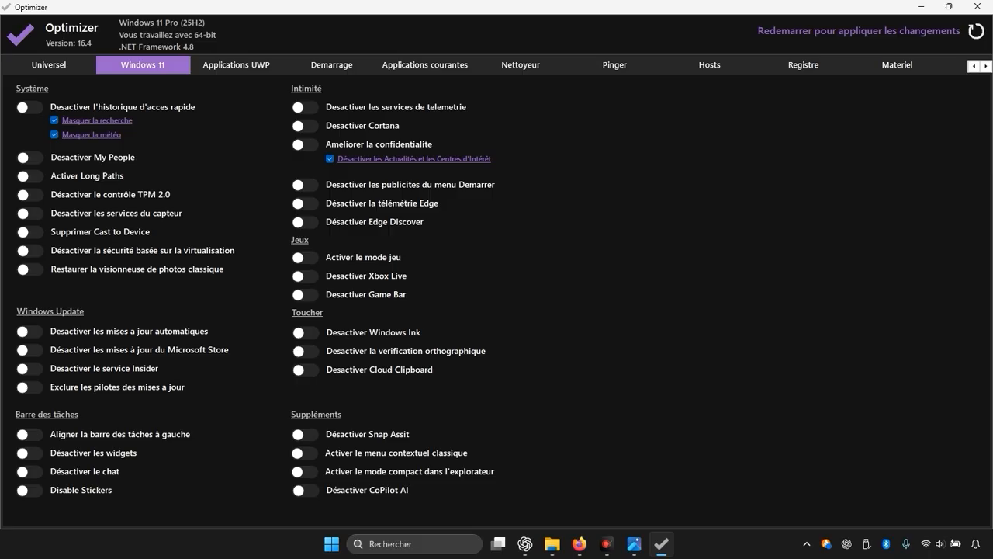
left_click(601, 533)
left_click(601, 536)
left_click(29, 157)
left_click(31, 176)
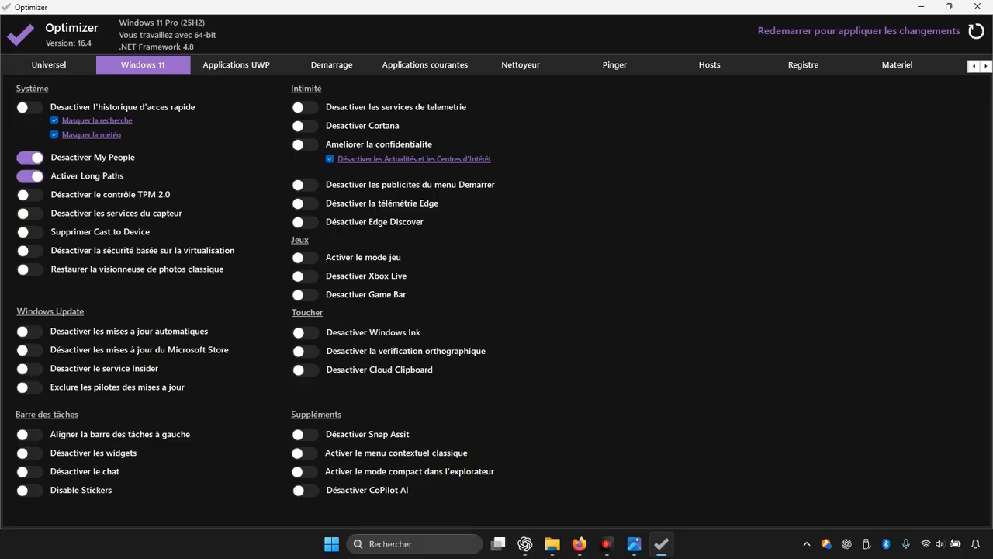
left_click(31, 231)
left_click(33, 269)
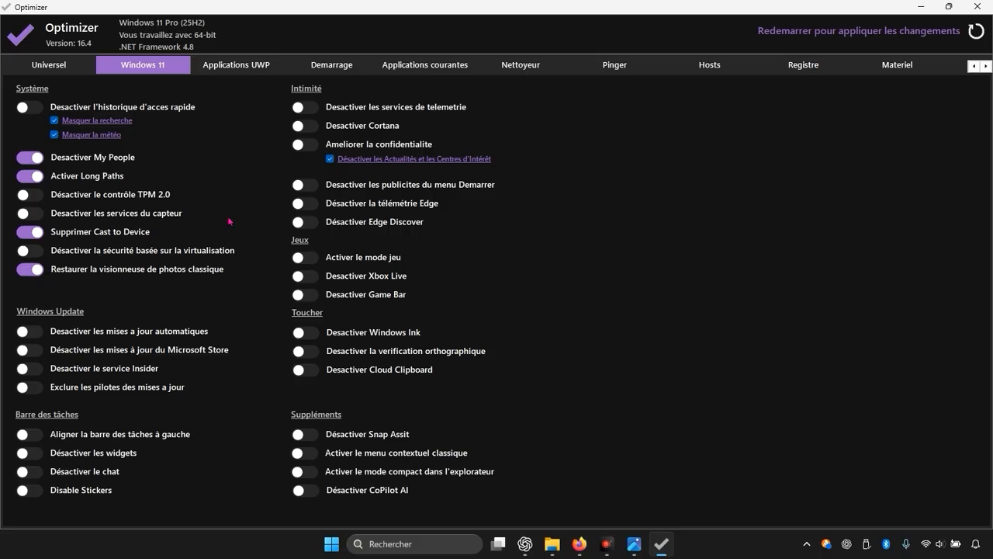
Step: Disable telemetry services, Cortana, Start menu ads, Edge telemetry and Edge Discover, and turn on Ameliorer la confidentialite
left_click(318, 110)
left_click(316, 128)
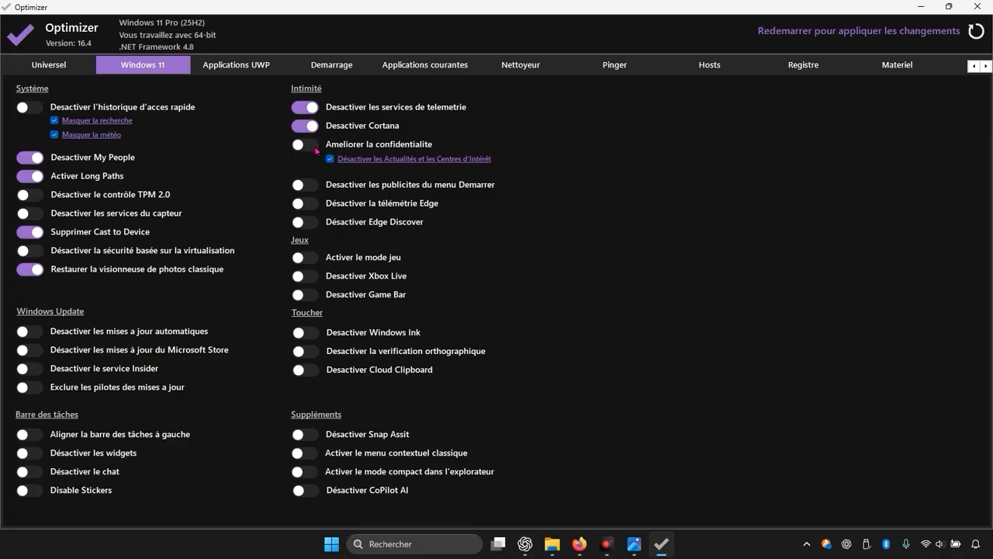
left_click(316, 148)
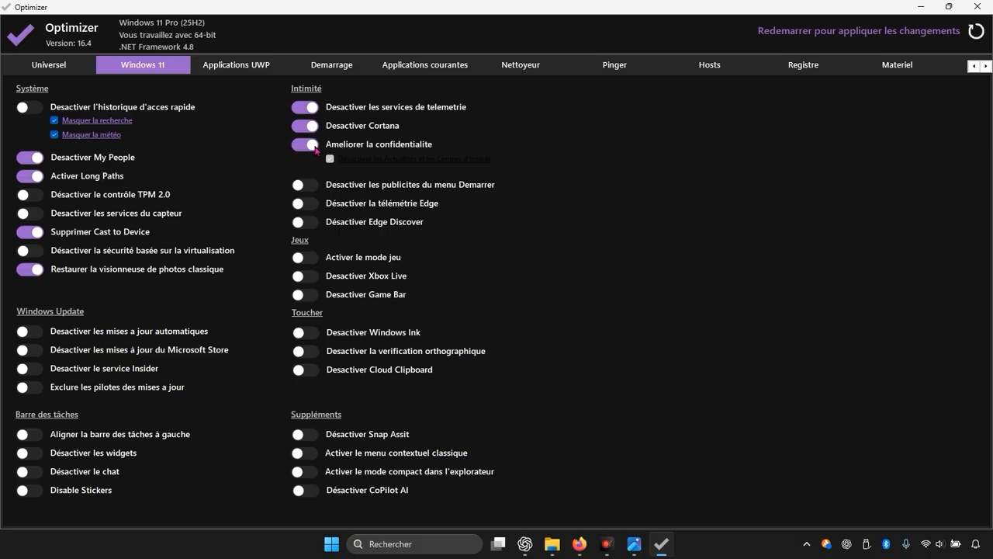
left_click(314, 188)
left_click(313, 205)
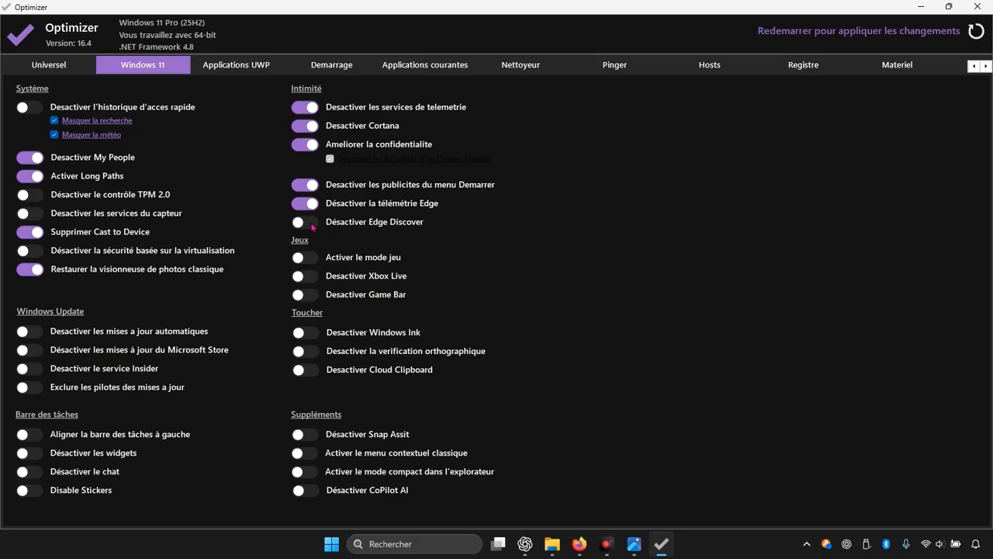
left_click(311, 223)
Step: Enable game mode and disable Xbox Live and Game Bar
left_click(310, 262)
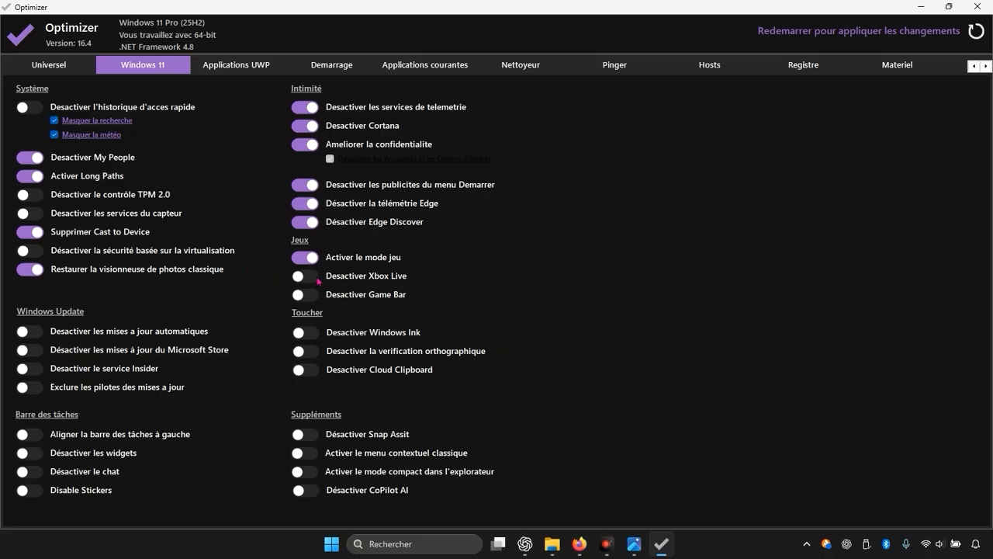
left_click(316, 279)
left_click(308, 295)
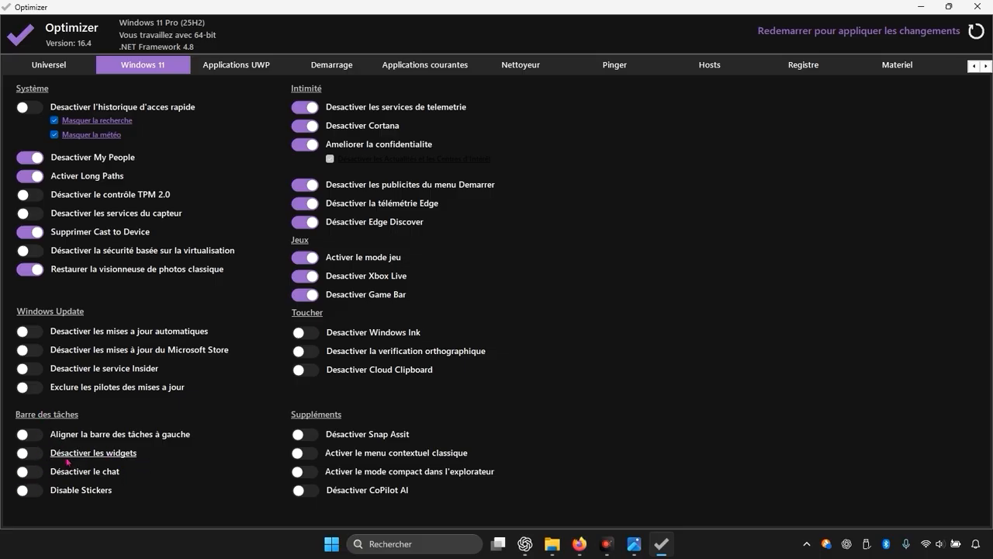
Step: Disable the taskbar widgets, chat and stickers, continuing past the application error
left_click(38, 453)
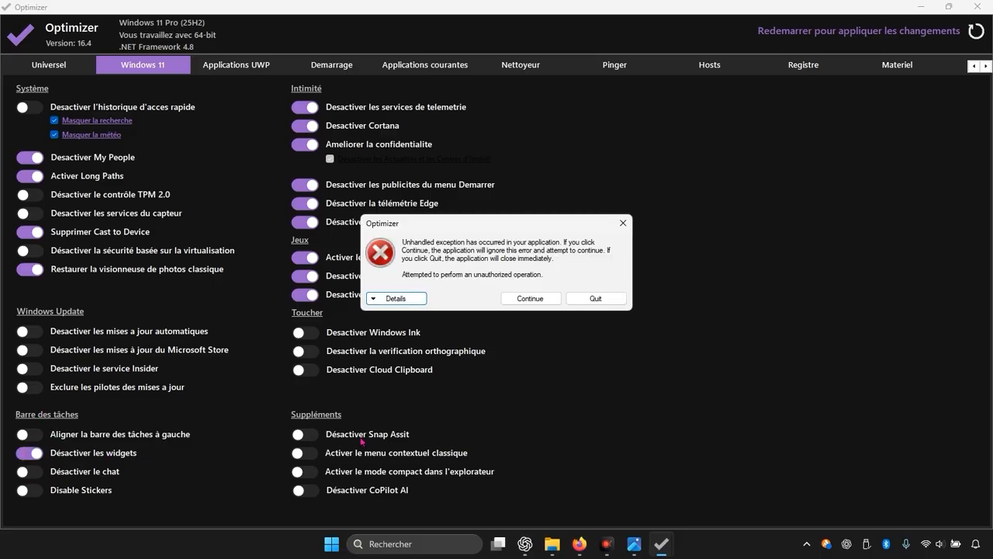
left_click(553, 302)
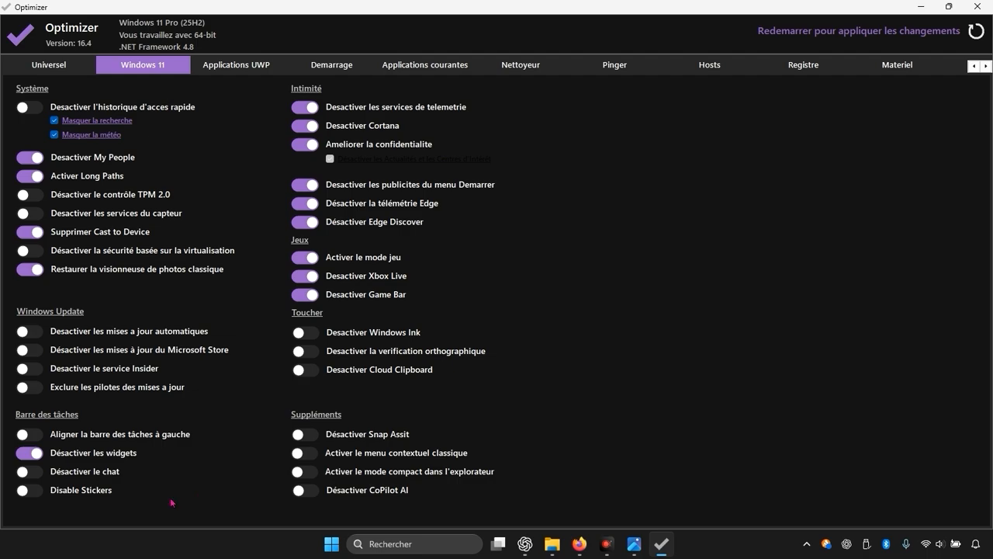
left_click(38, 475)
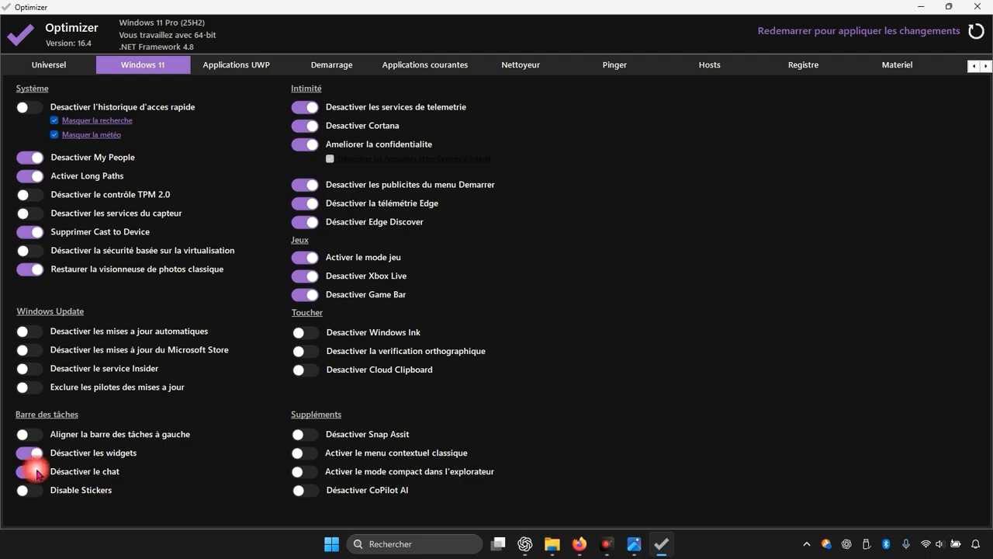
left_click(39, 494)
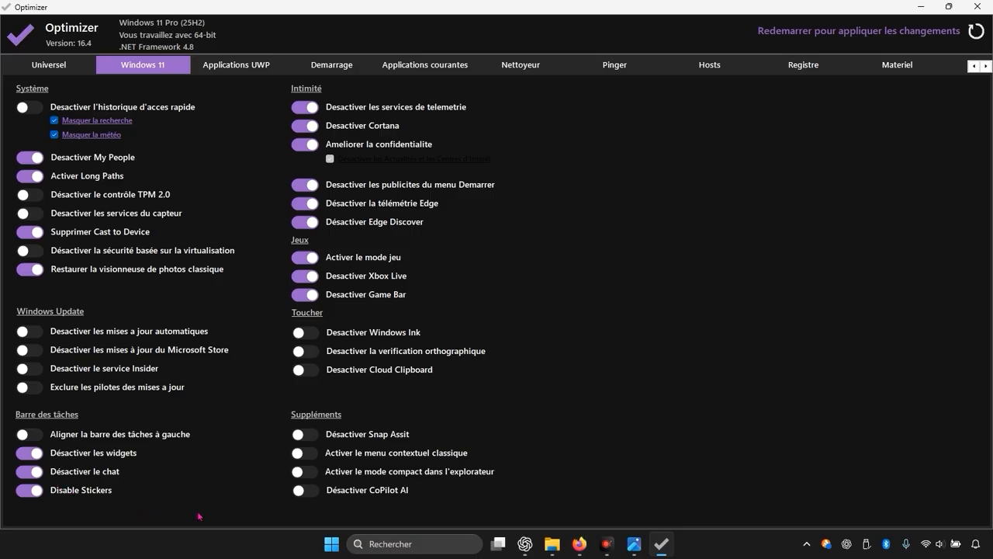
Step: Enable the classic context menu and Explorer's compact mode, and disable CoPilot AI
left_click(309, 457)
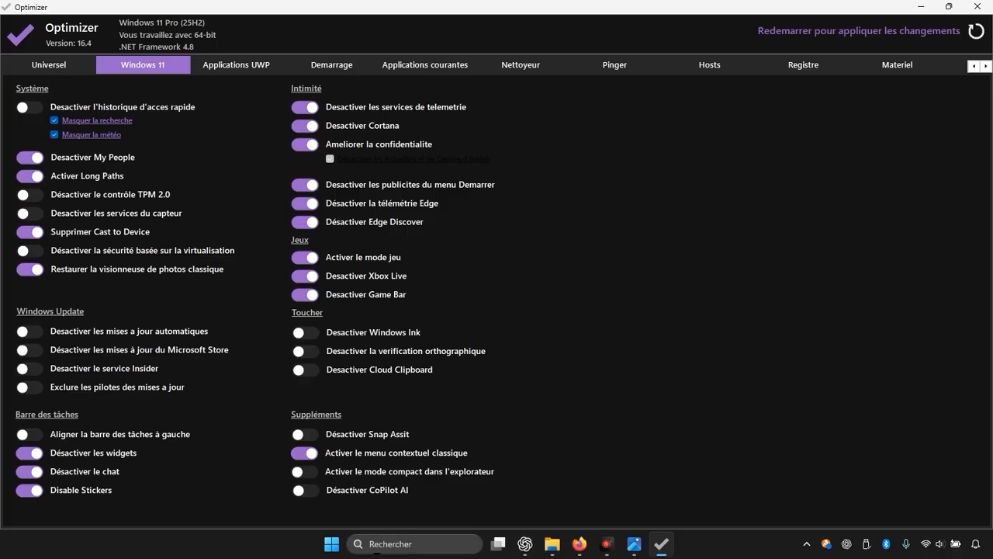
left_click(311, 474)
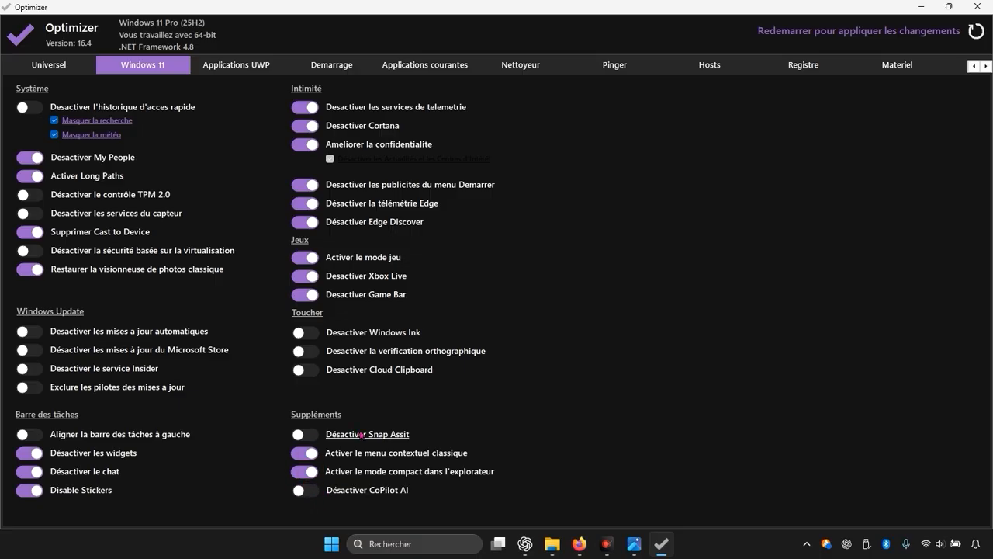
left_click(305, 492)
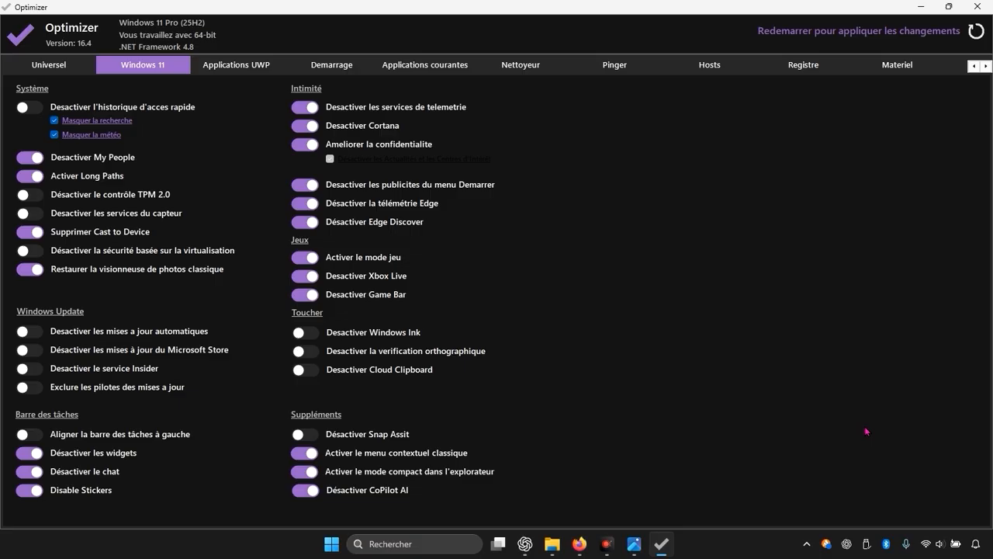
Step: Select the WingetUI, Opera Browser Assistant and Lively entries in the list of startup items
left_click(347, 68)
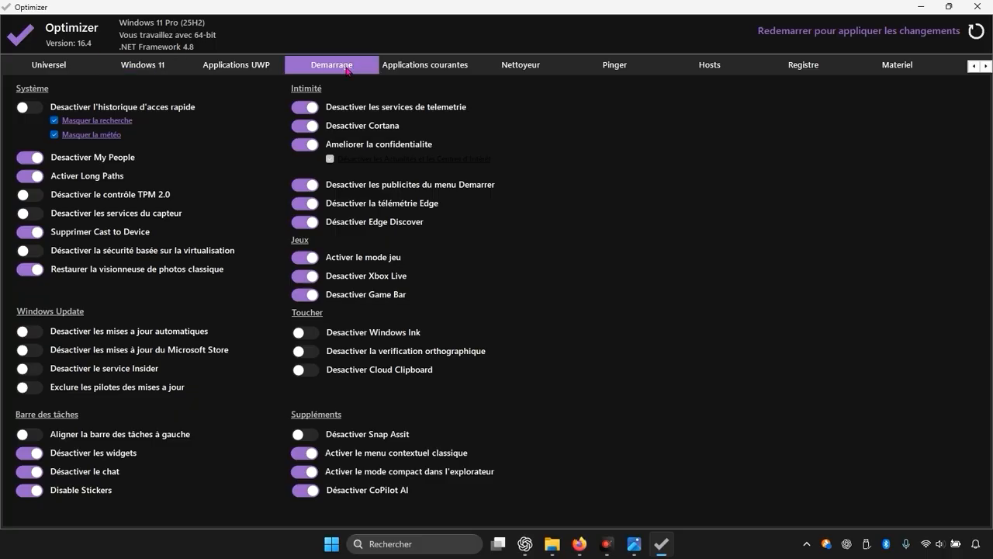
left_click(347, 68)
left_click(627, 551)
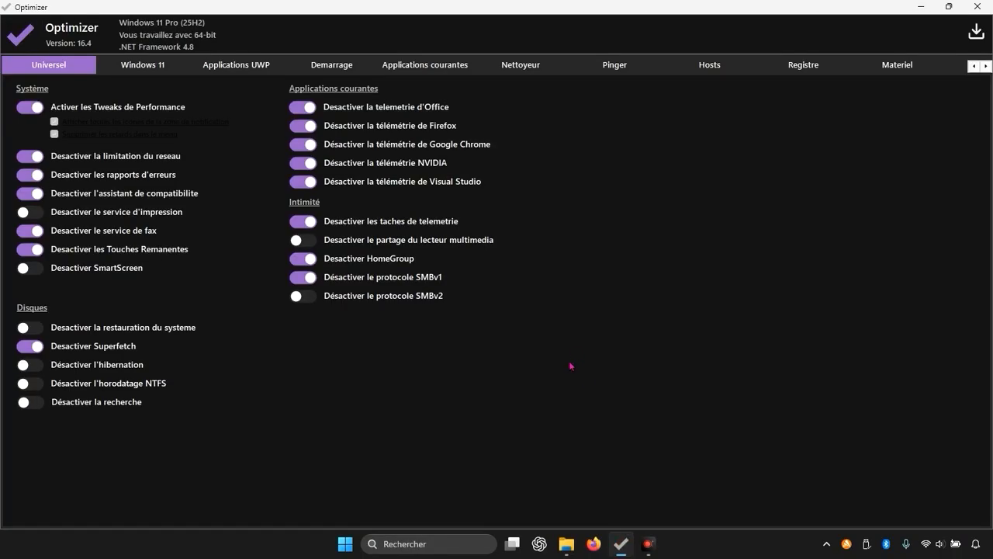
left_click(347, 70)
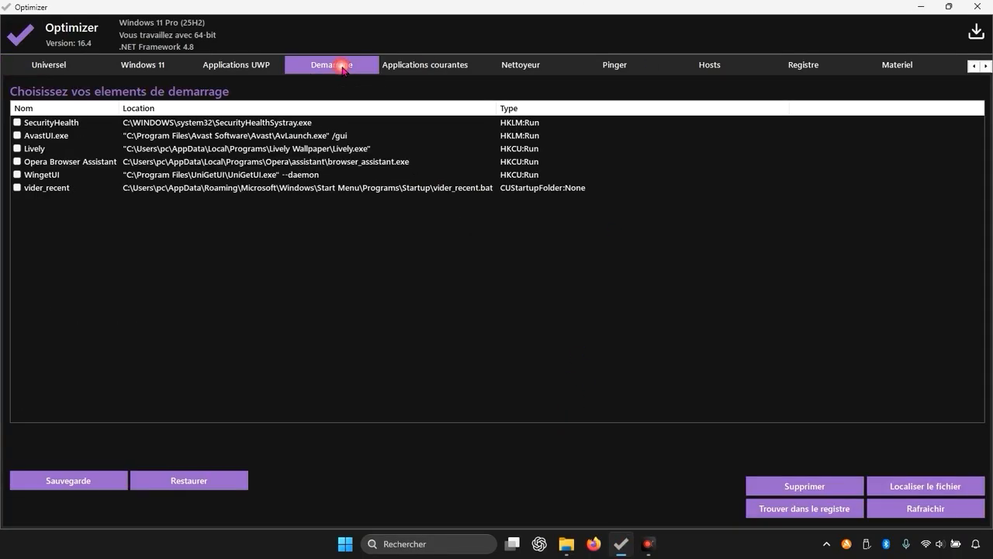
left_click(17, 175)
left_click(17, 162)
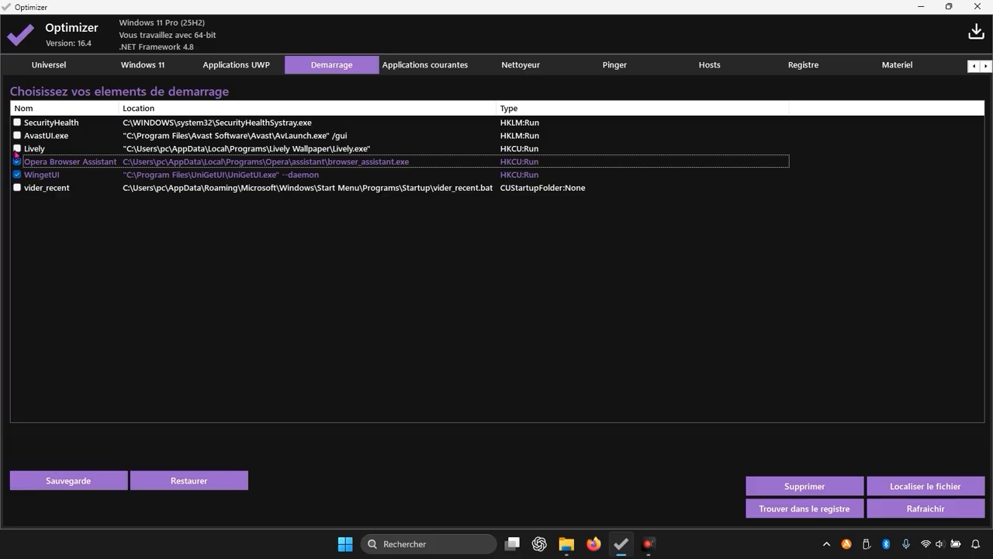
left_click(17, 148)
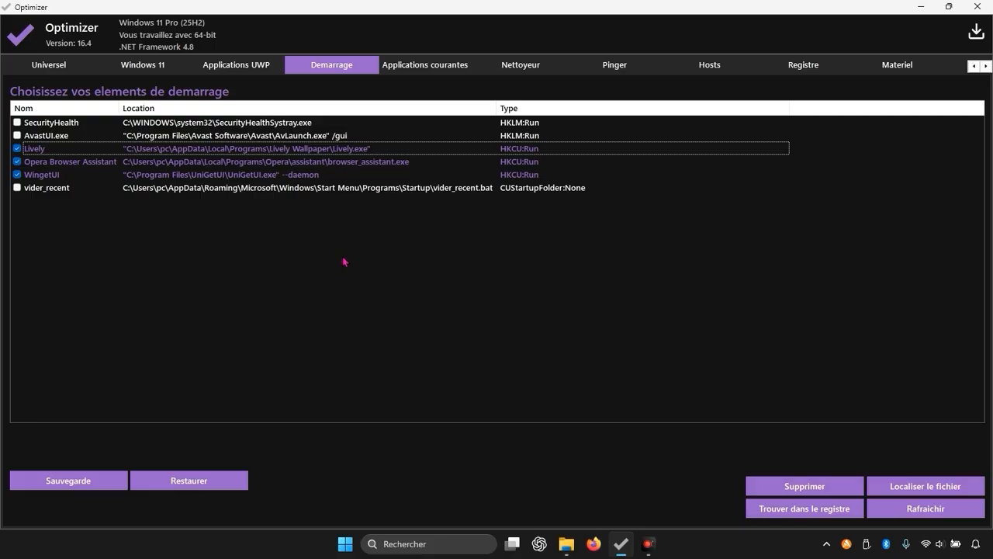
Step: View the common registry problem fixes, and minimize Optimizer to show the desktop
left_click(815, 60)
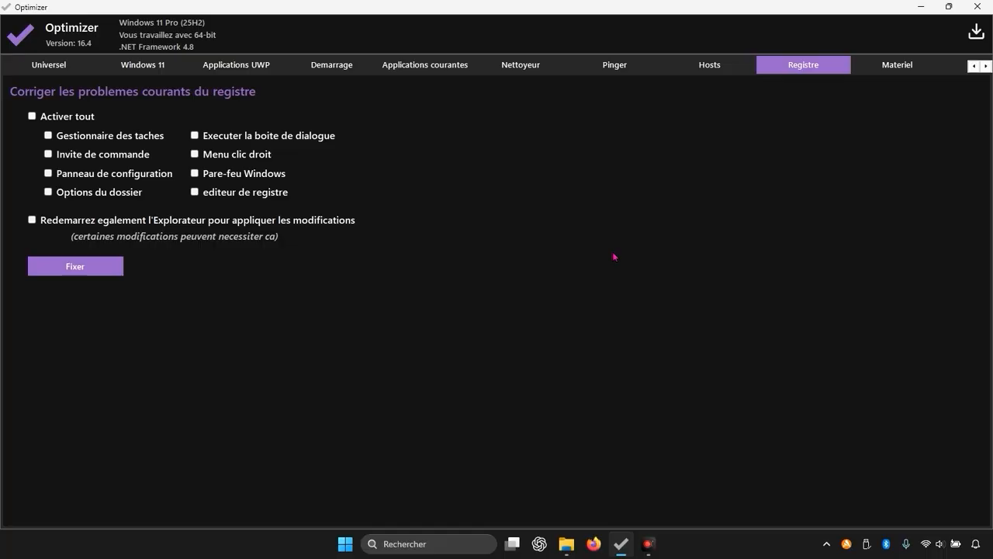
left_click(931, 9)
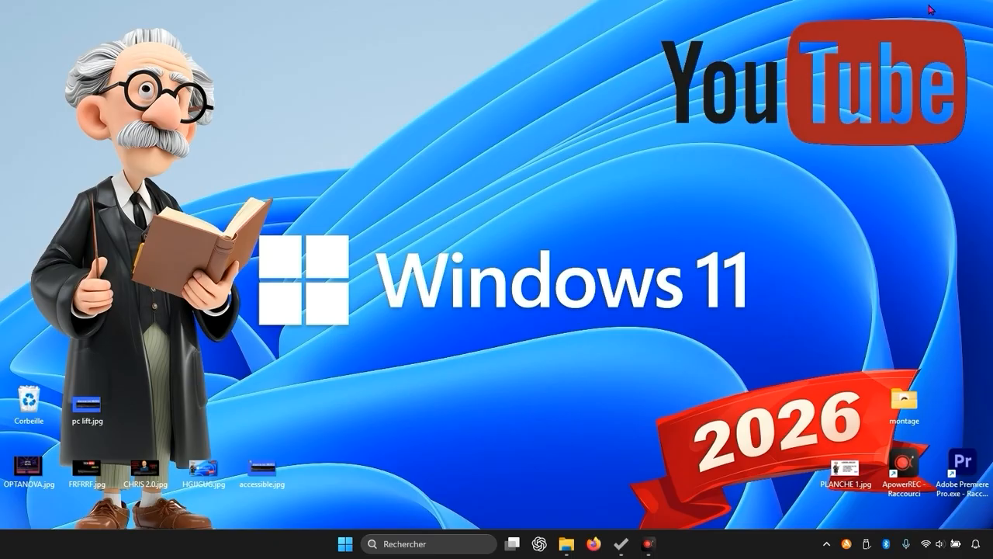